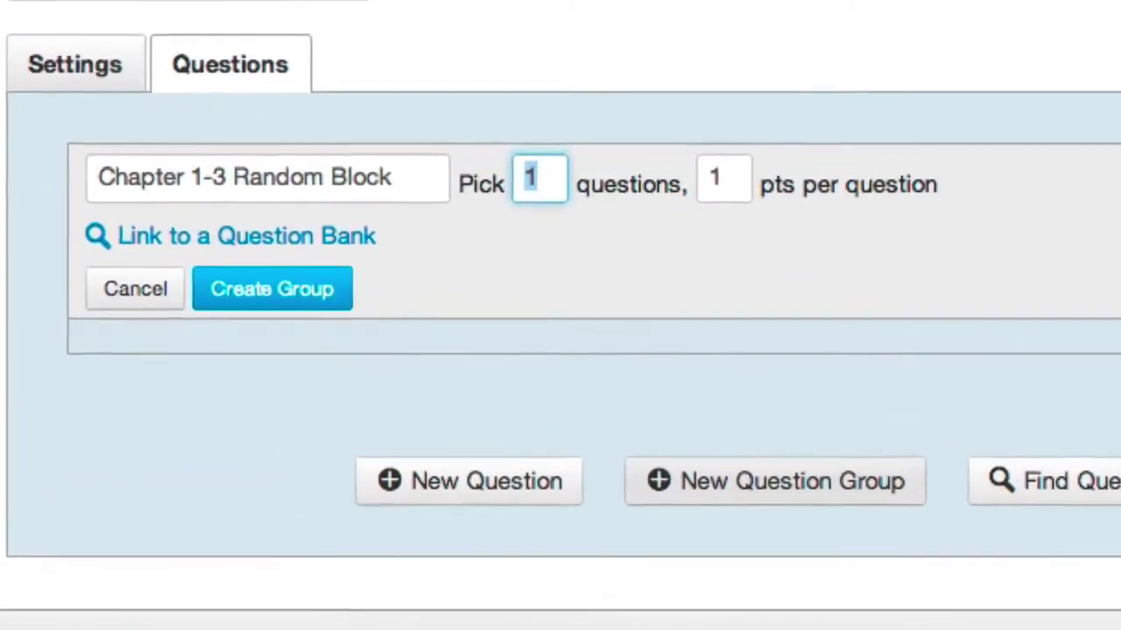
- Enter the account e-mail and password in the Canvas login fields
text(3)
text(0)
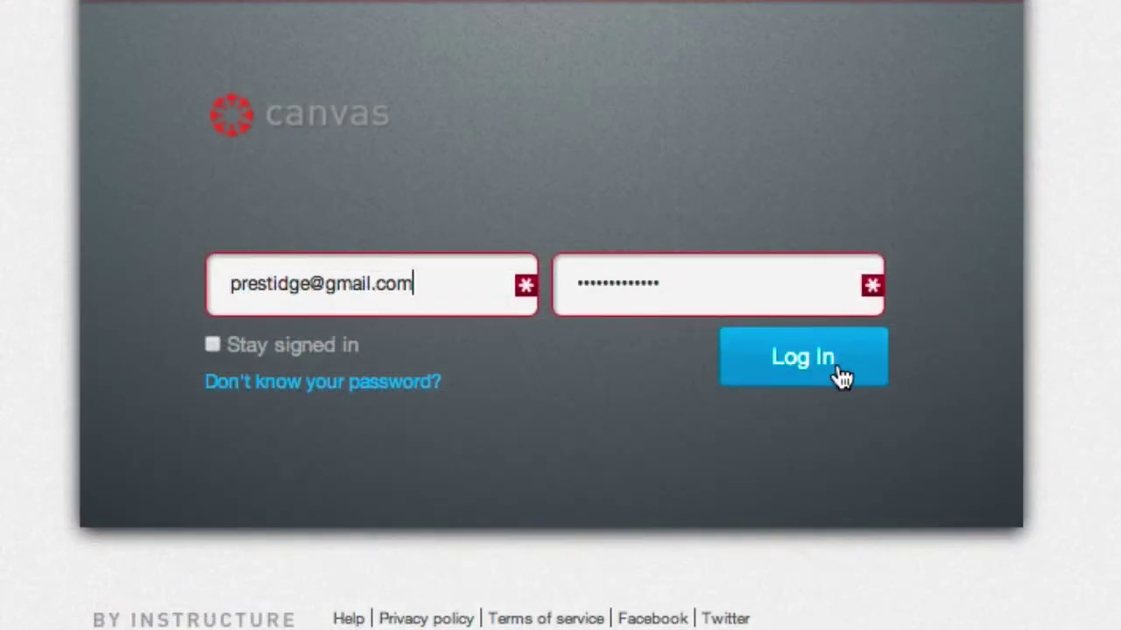
- Sign in, open the course's Quizzes list and start a new quiz
click(802, 357)
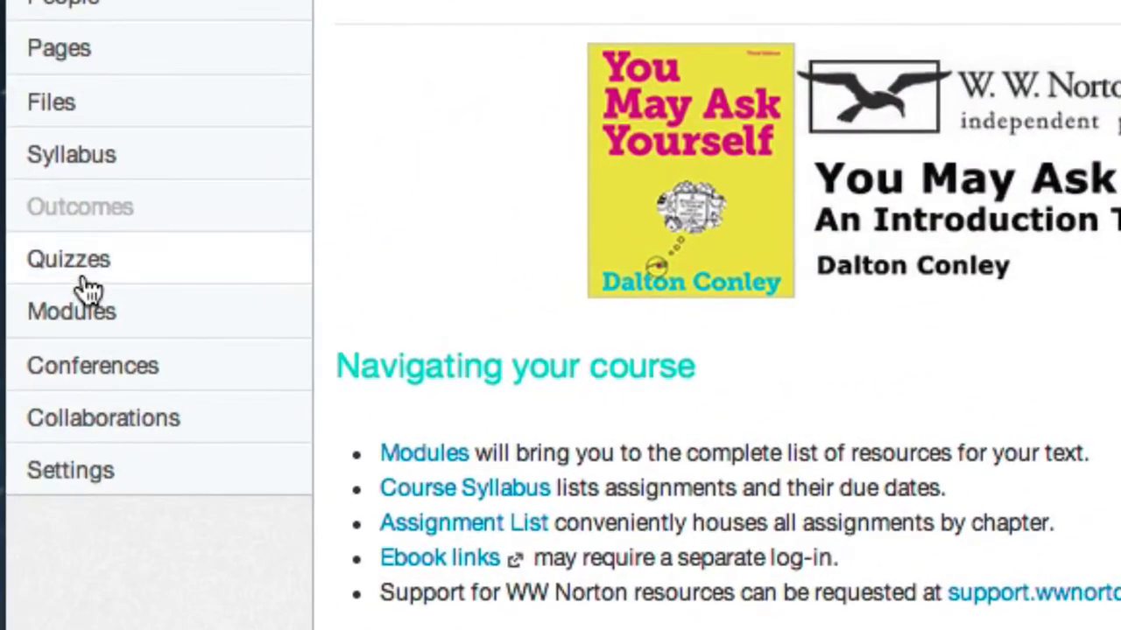
click(70, 262)
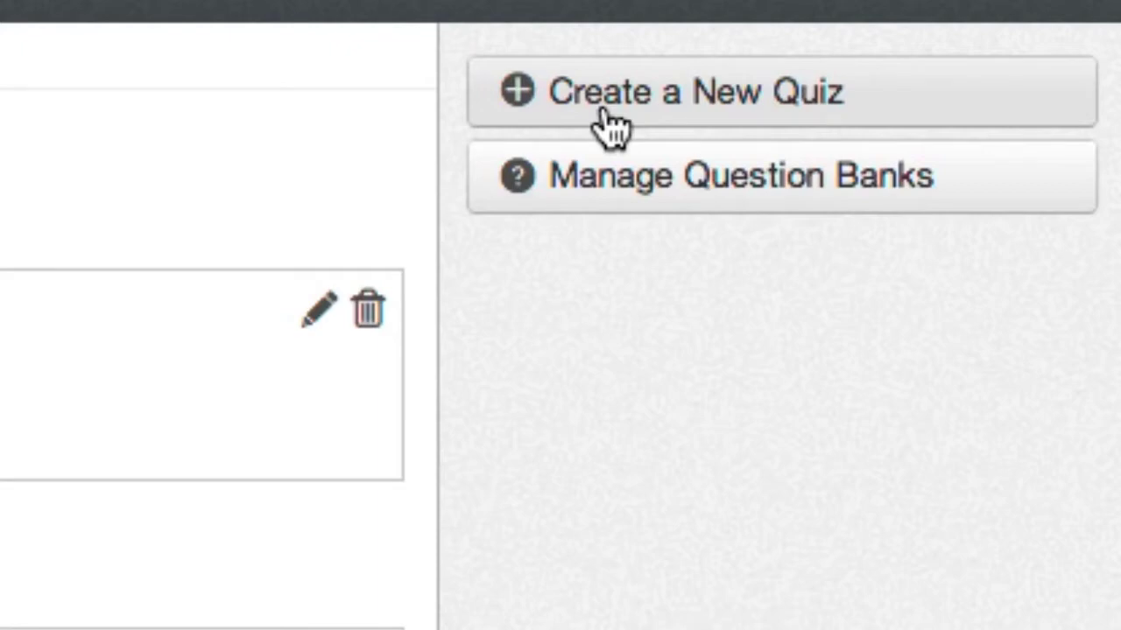
click(612, 123)
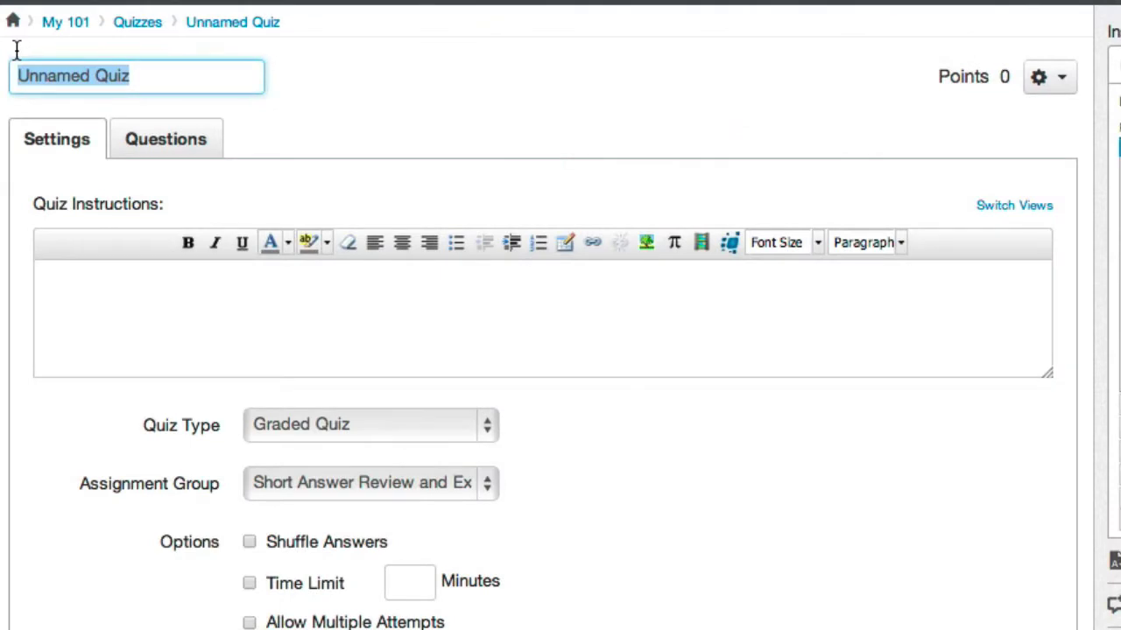
- Title the new quiz 'Chapter 1-3 Quiz' and move to its Questions section
text(Chapter 1-3 Quiz)
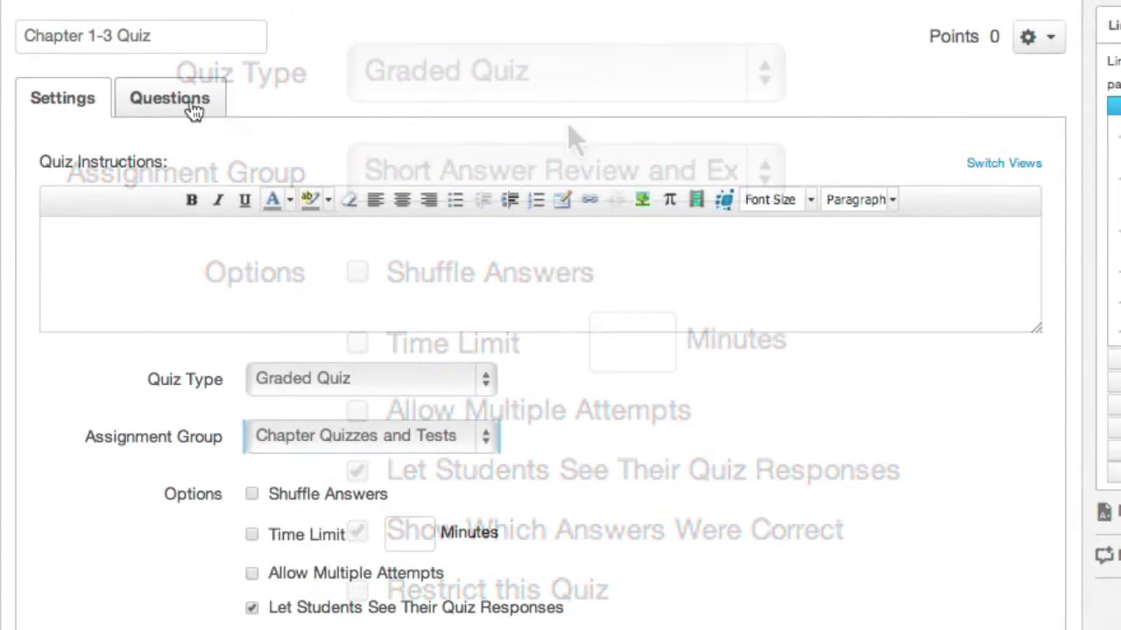
click(192, 106)
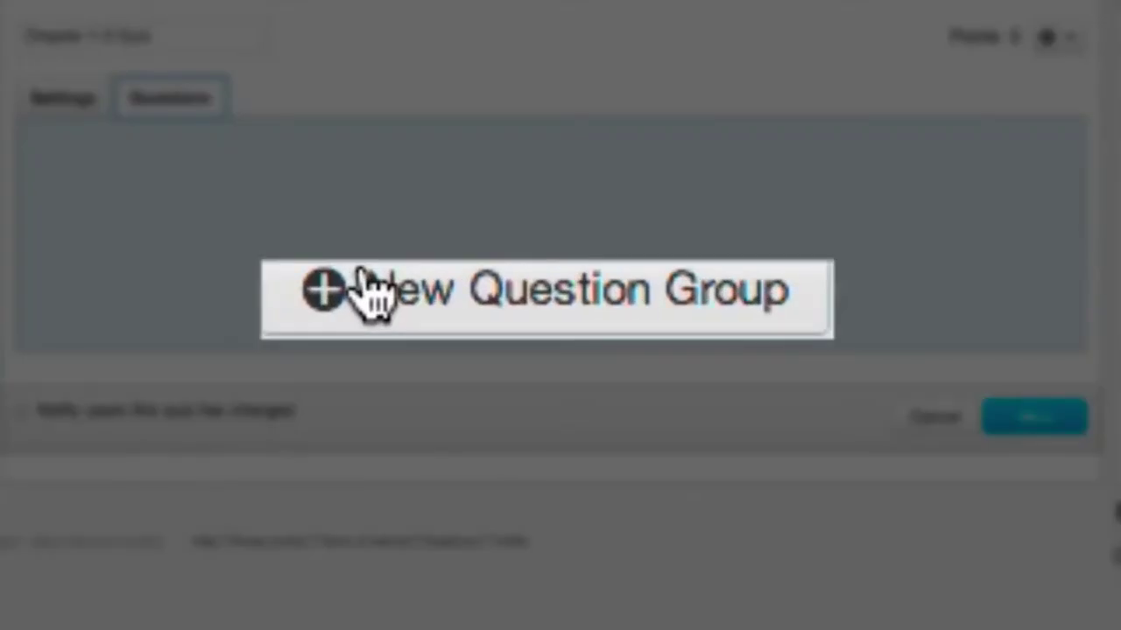
- Create question group 'Chapter 1-3 Random Block', picking 30 questions at 3.3 points each
click(483, 298)
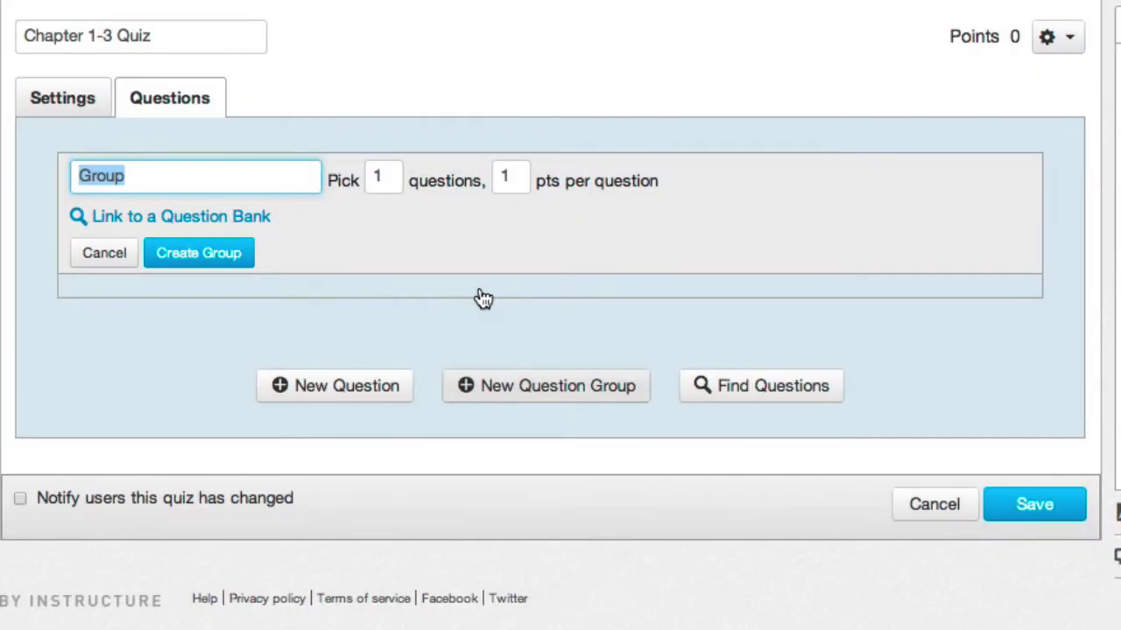
text(Chapter )
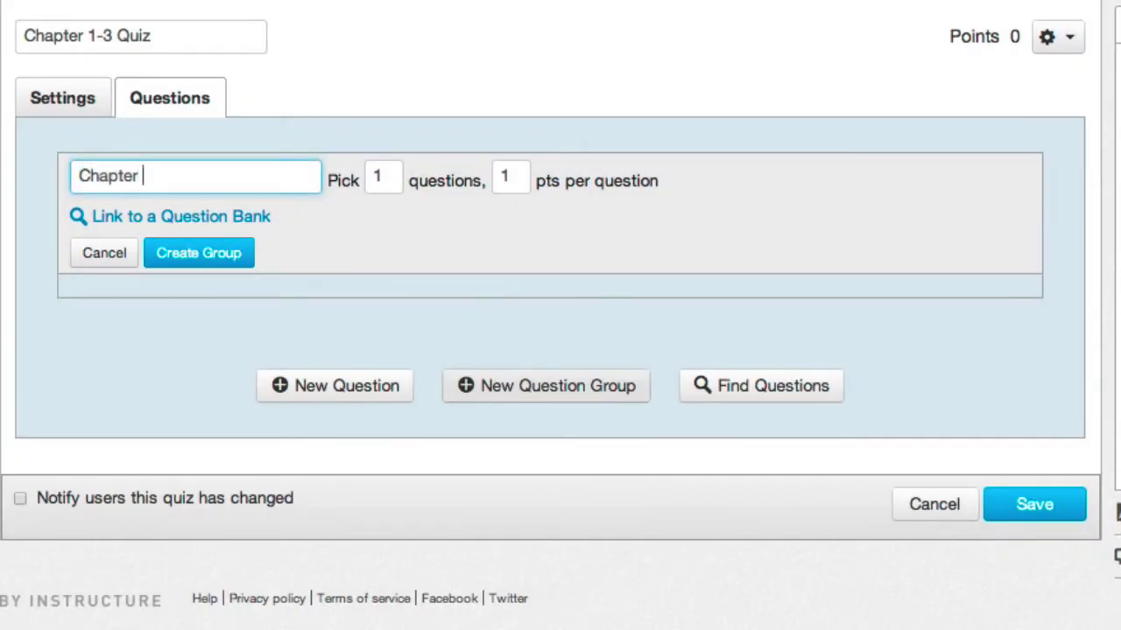
text(1-3 Random Block)
key(Tab)
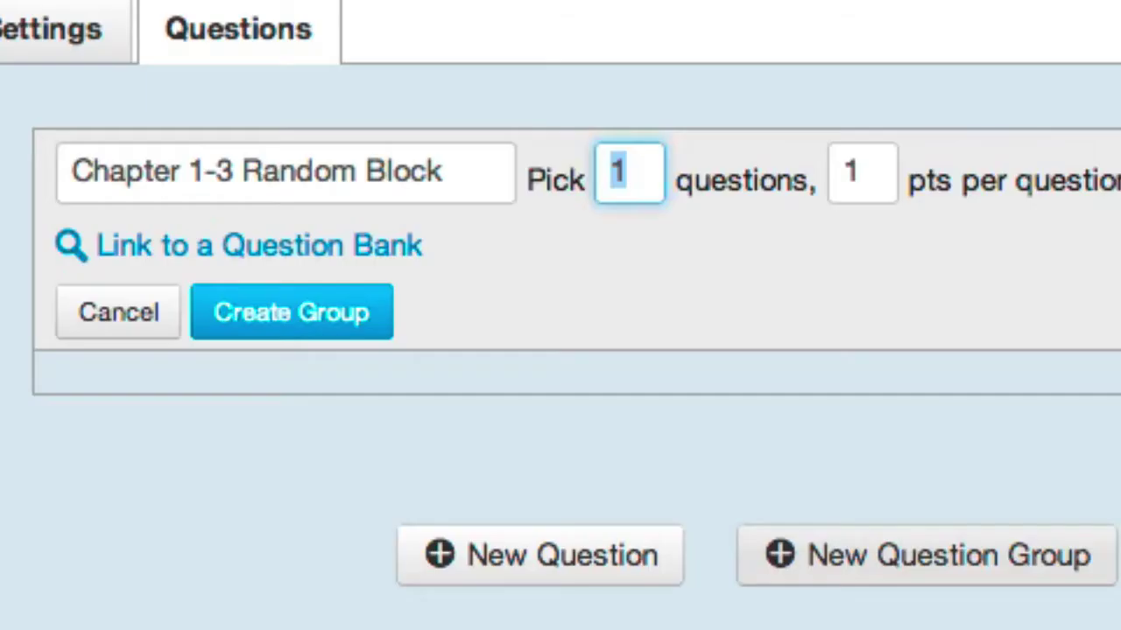
text(30)
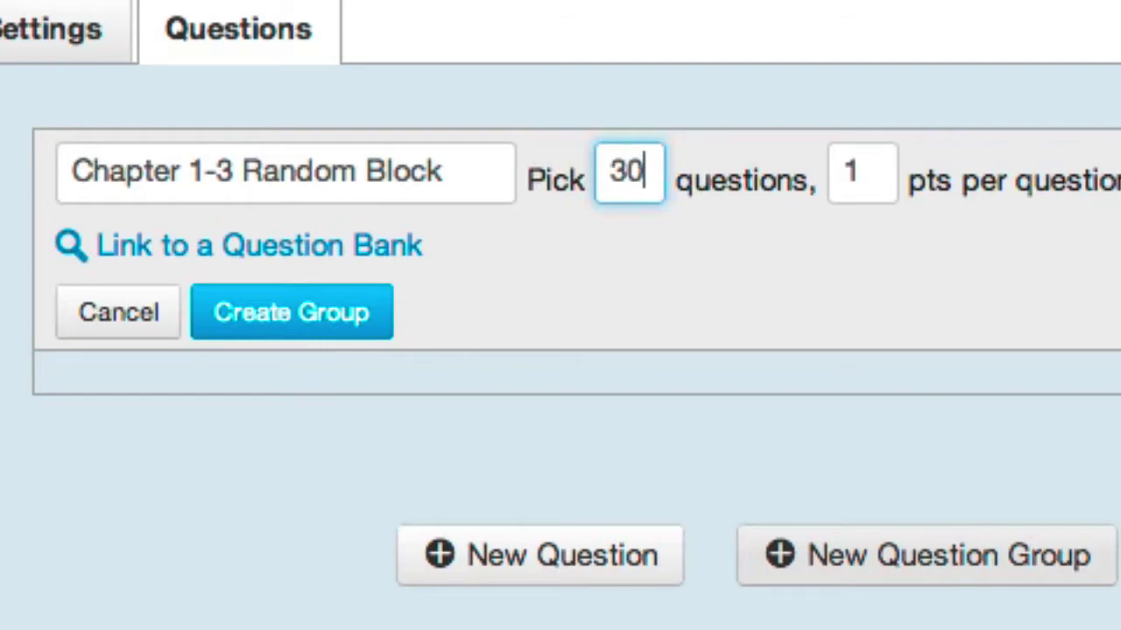
click(850, 173)
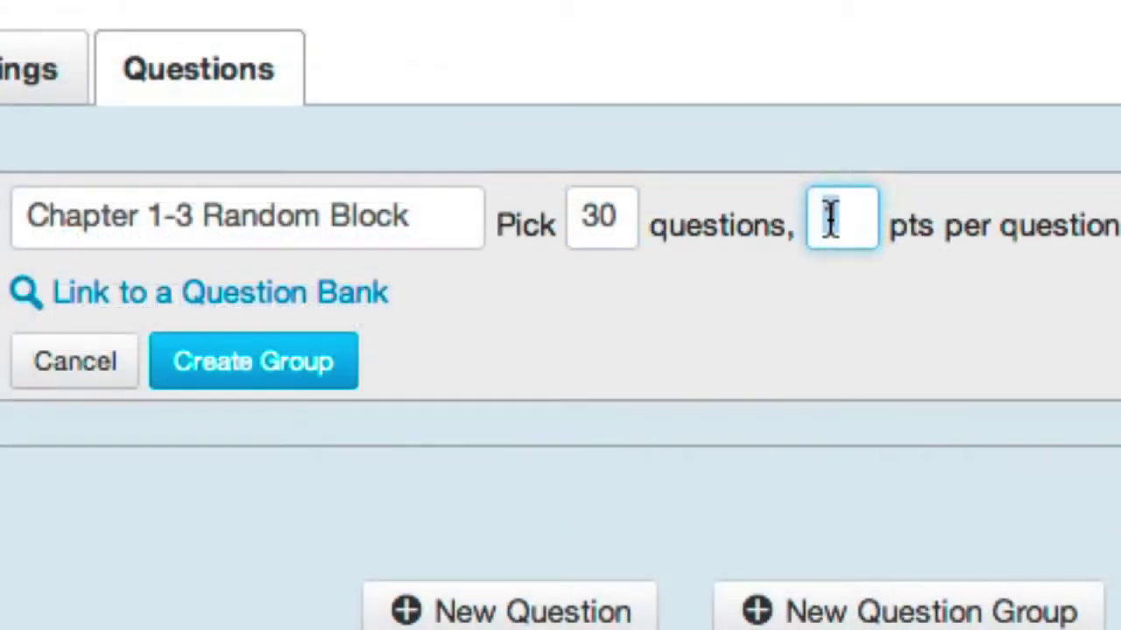
text(3.3)
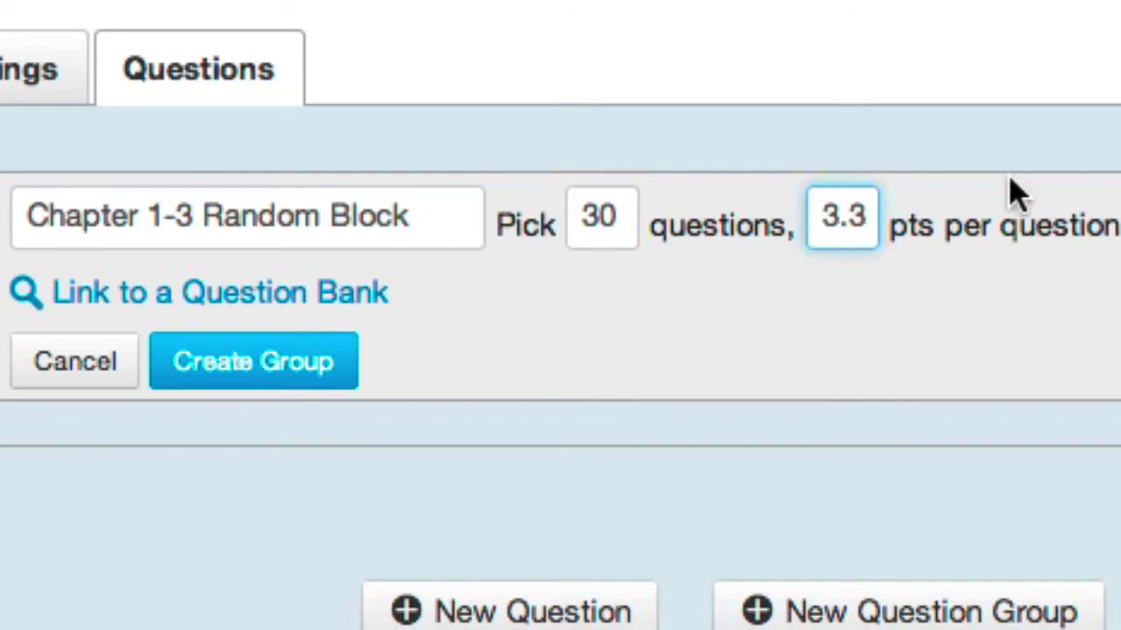
click(508, 404)
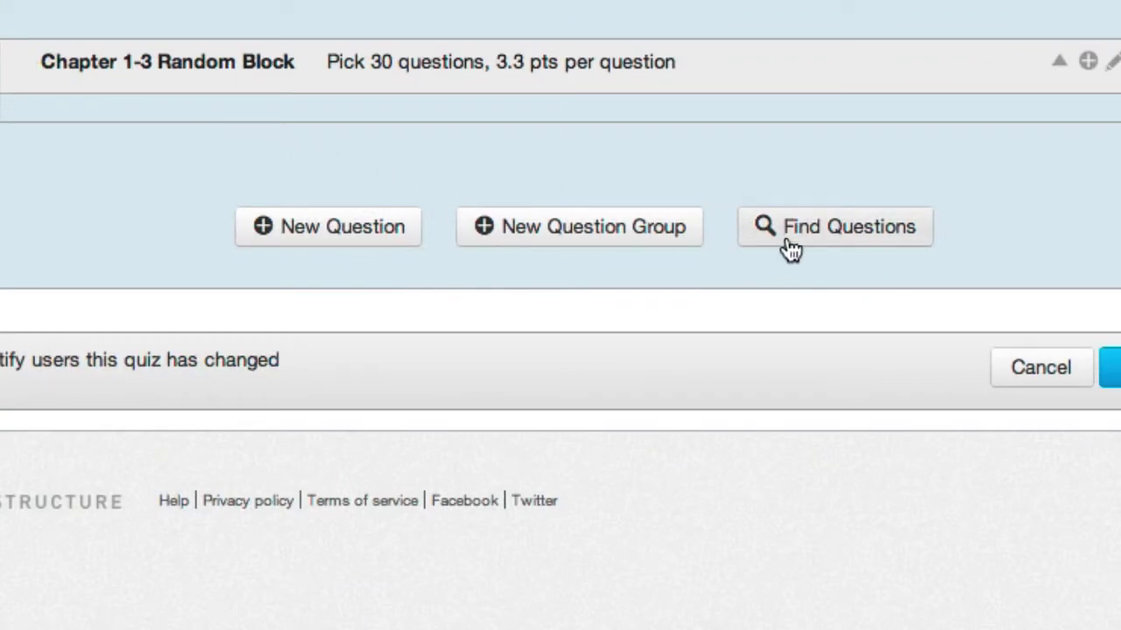
- Select all CHAPTER 1 bank questions and add them to the Chapter 1-3 Random Block group
click(781, 251)
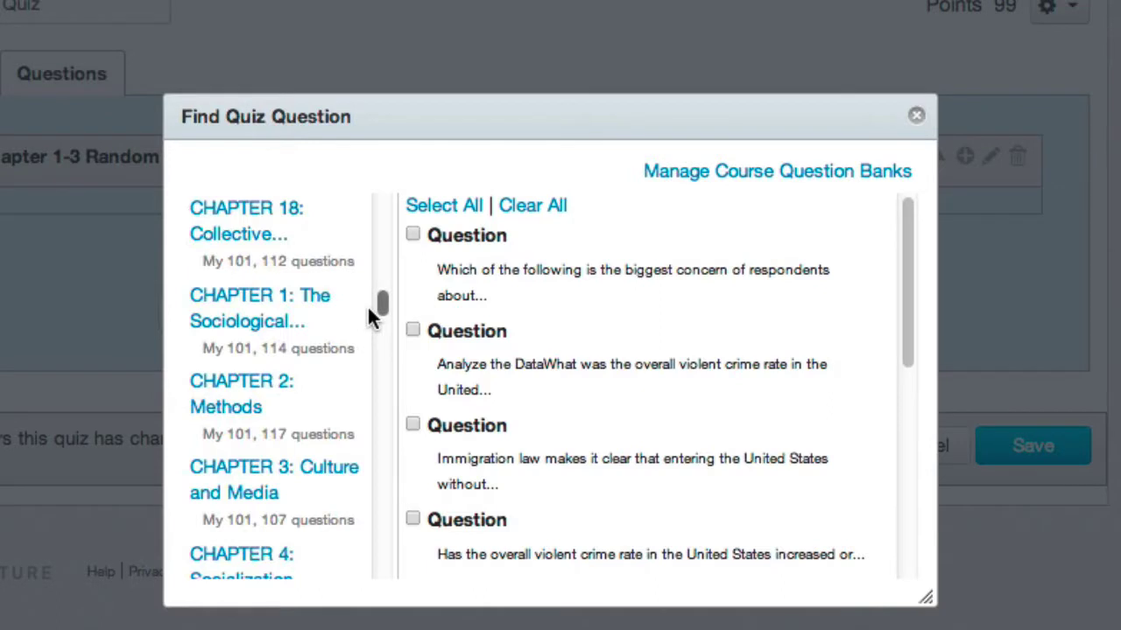
click(261, 338)
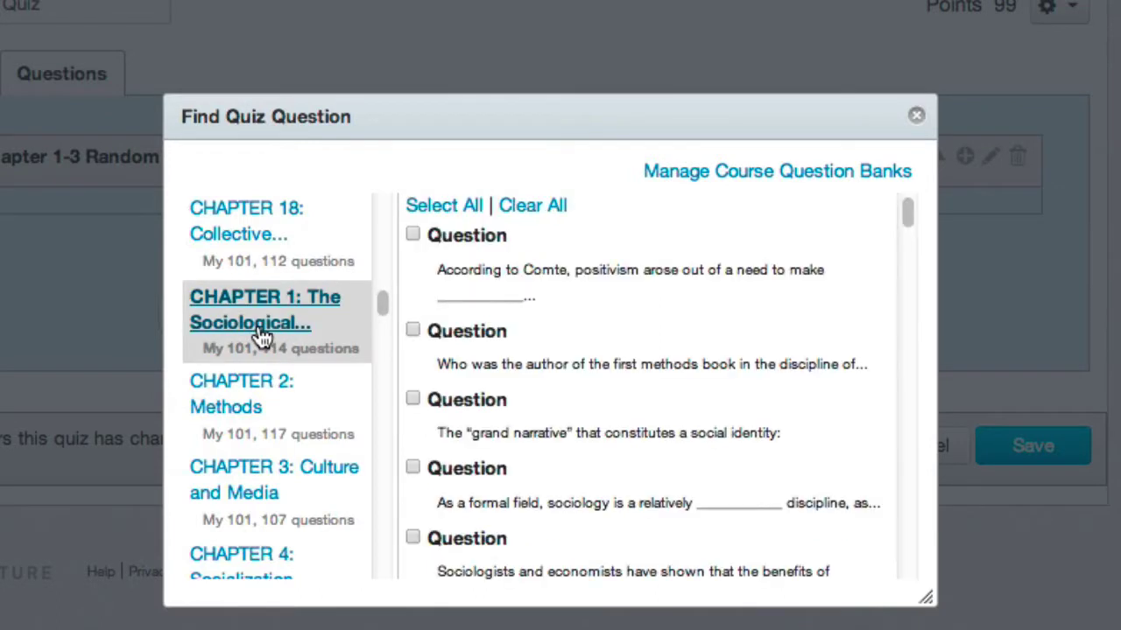
click(424, 210)
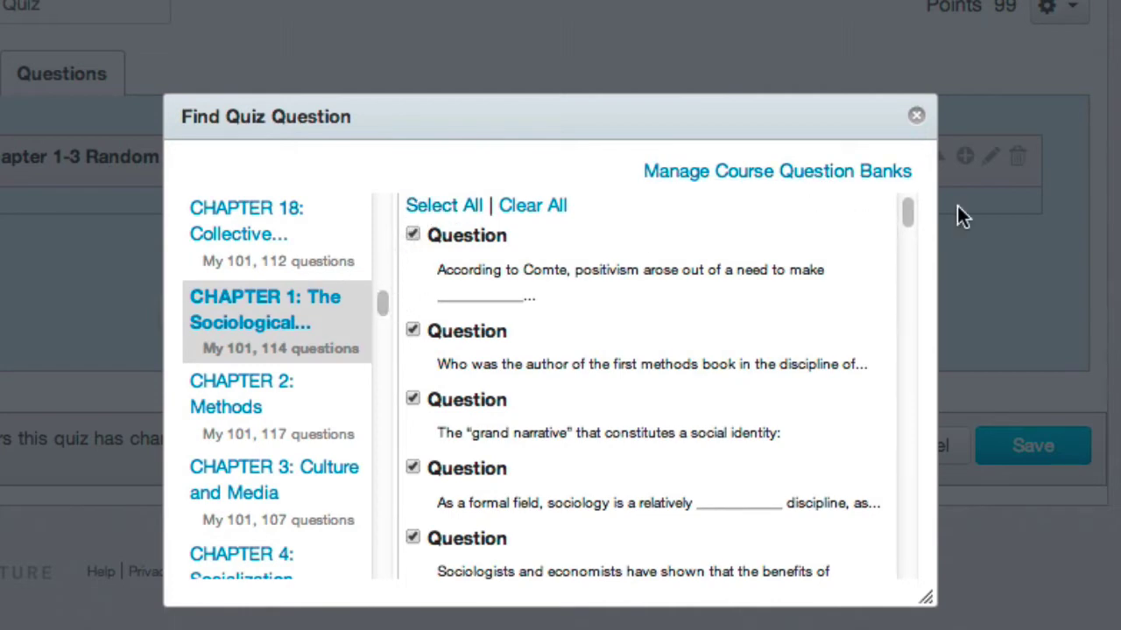
drag(910, 222, 910, 577)
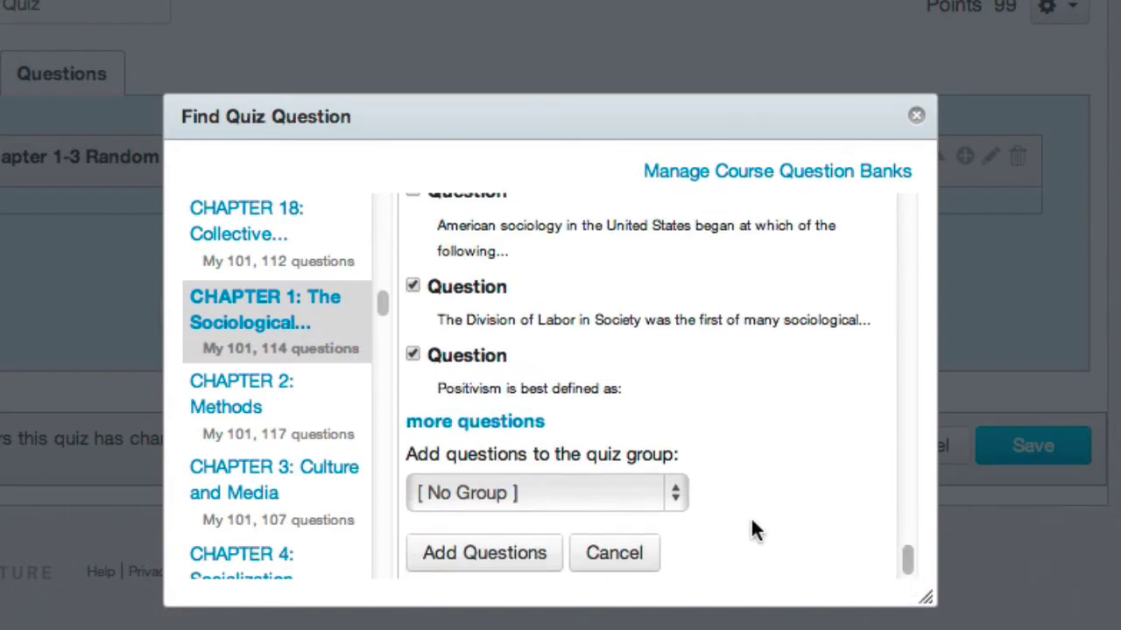
click(664, 498)
click(651, 515)
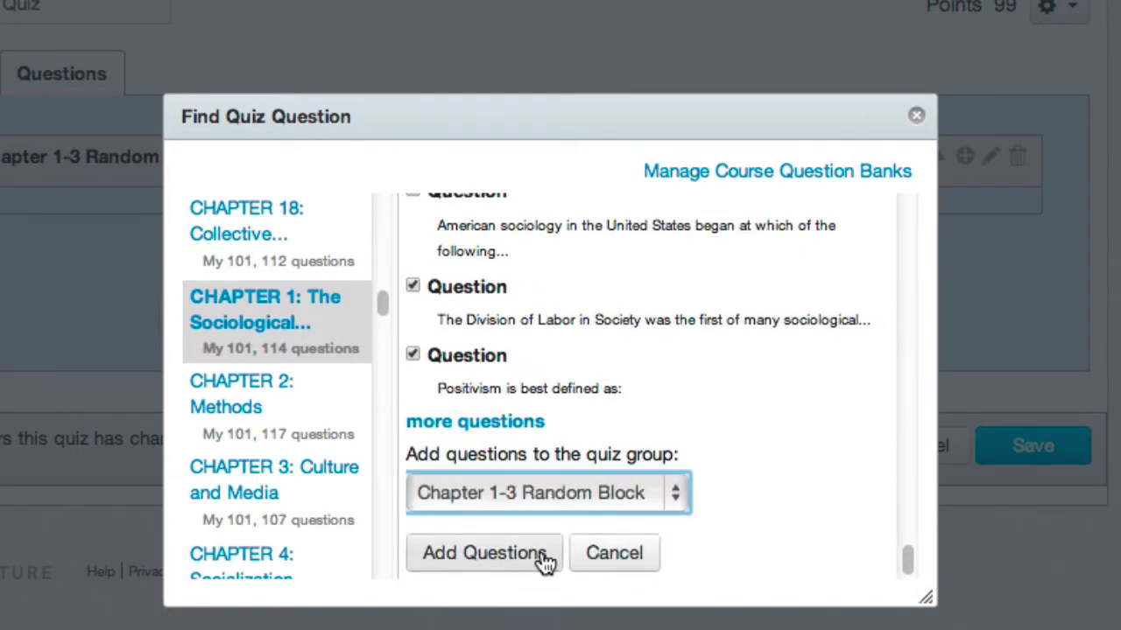
click(542, 555)
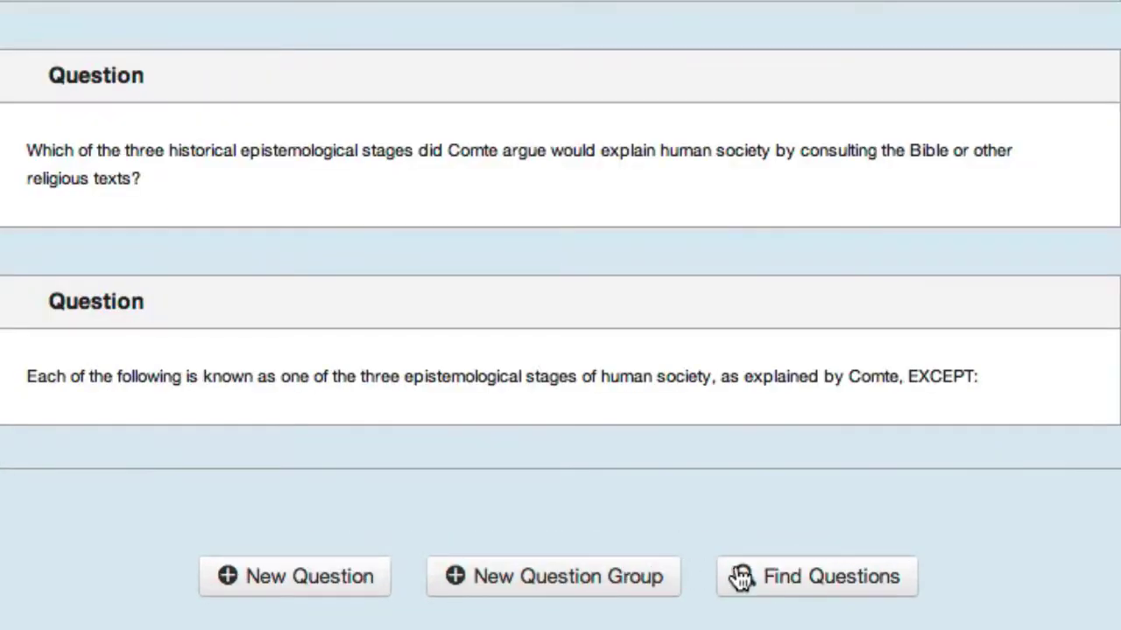
- Select all CHAPTER 2: Methods bank questions and add them to the Chapter 1-3 Random Block group
click(819, 577)
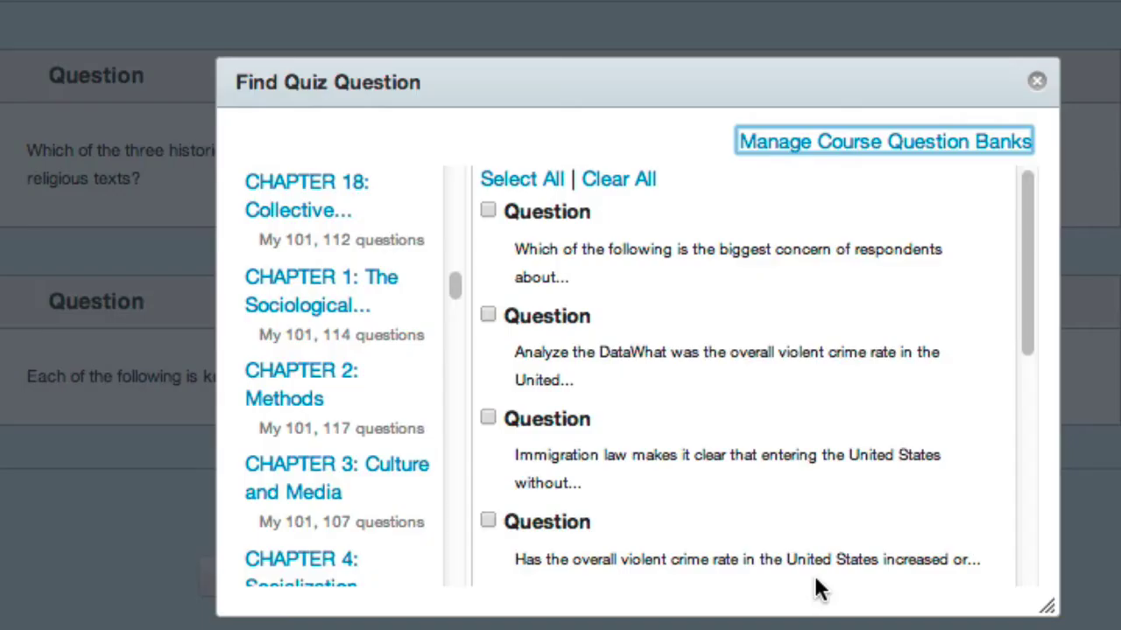
click(274, 390)
click(515, 186)
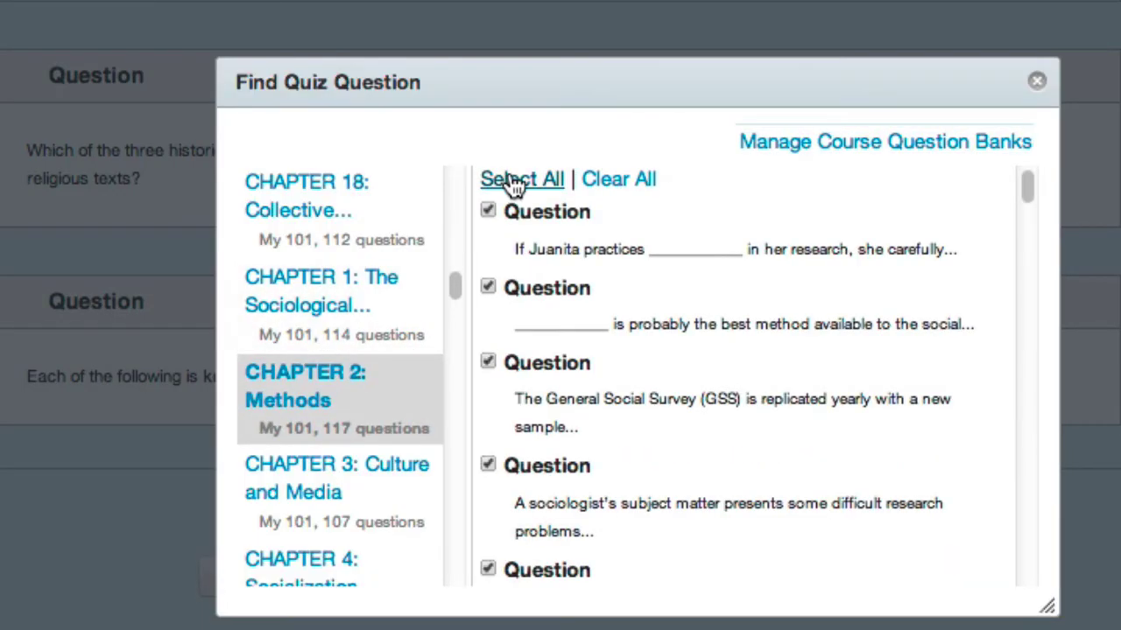
drag(1026, 186, 1034, 571)
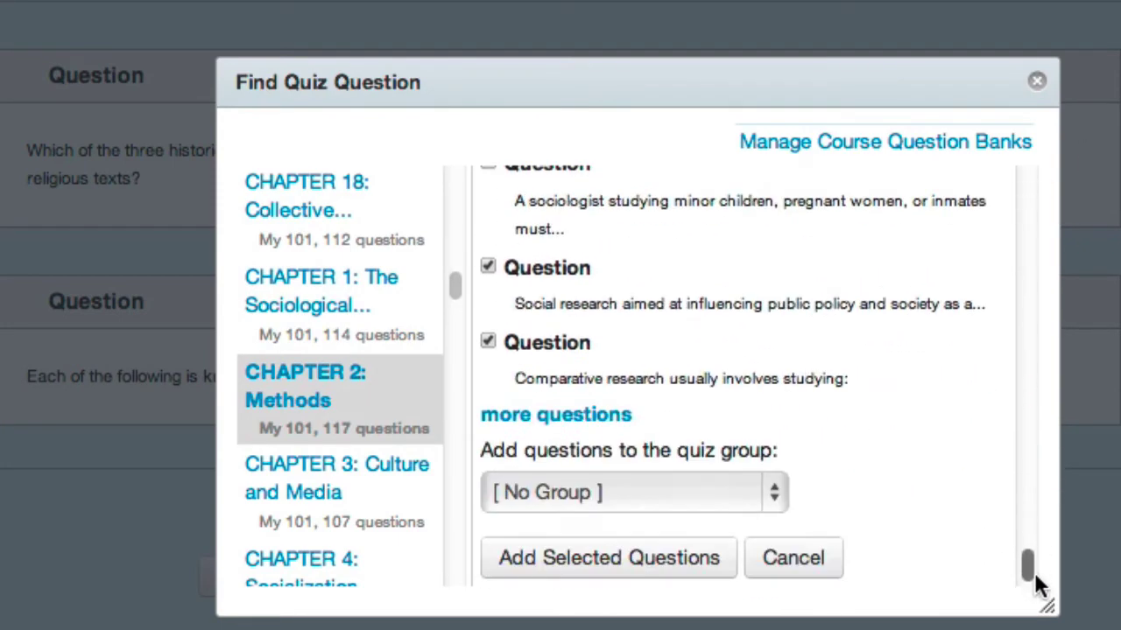
click(698, 506)
click(698, 507)
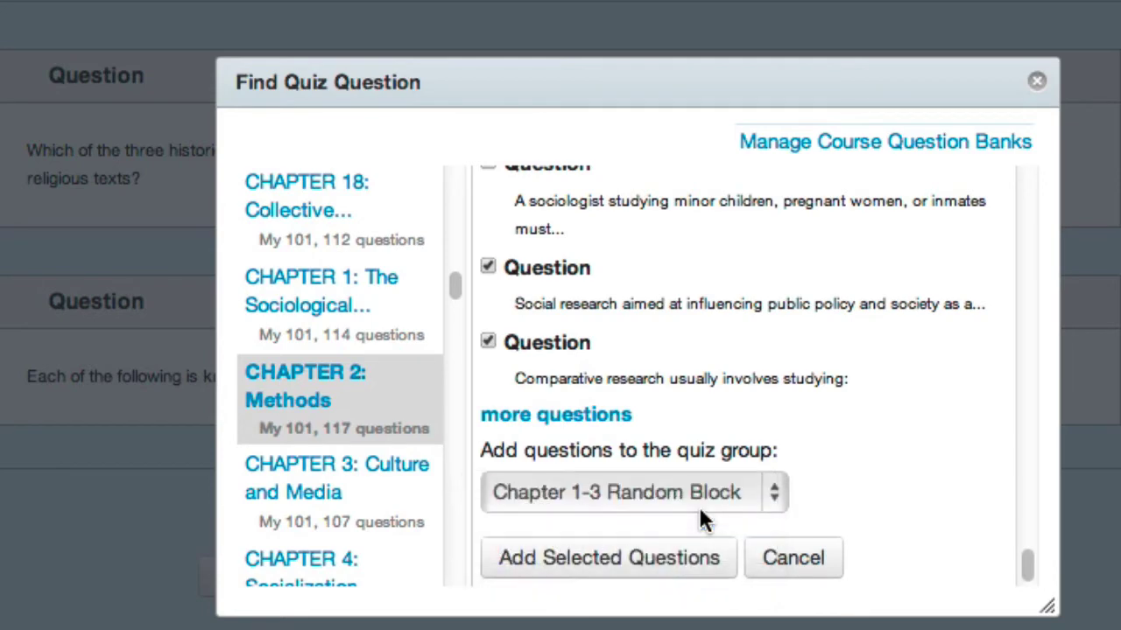
click(682, 558)
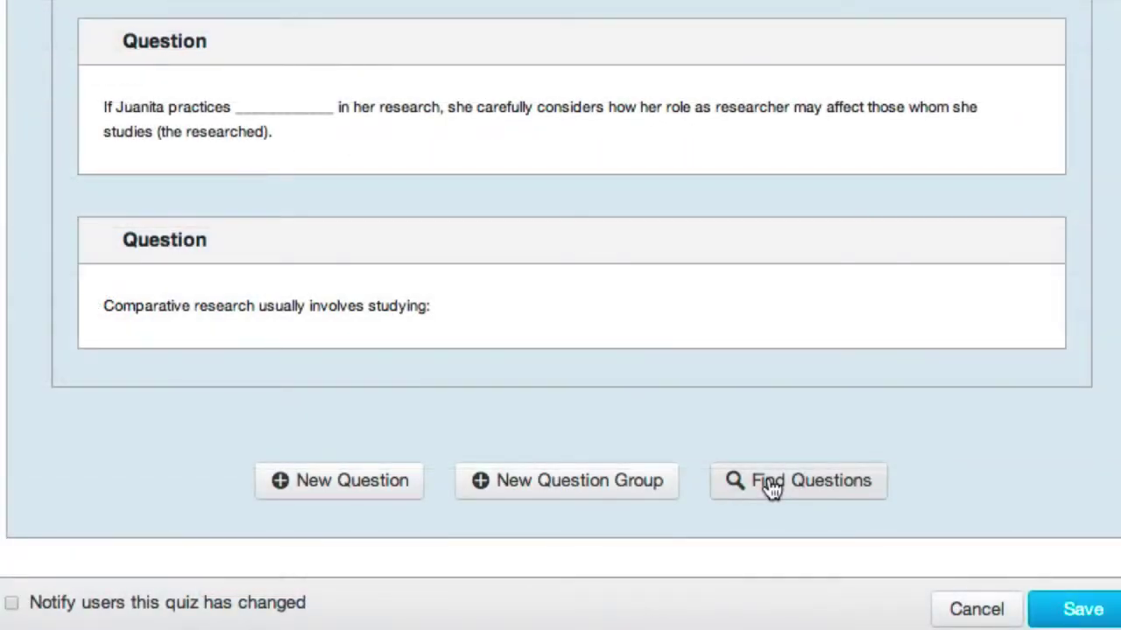
click(771, 489)
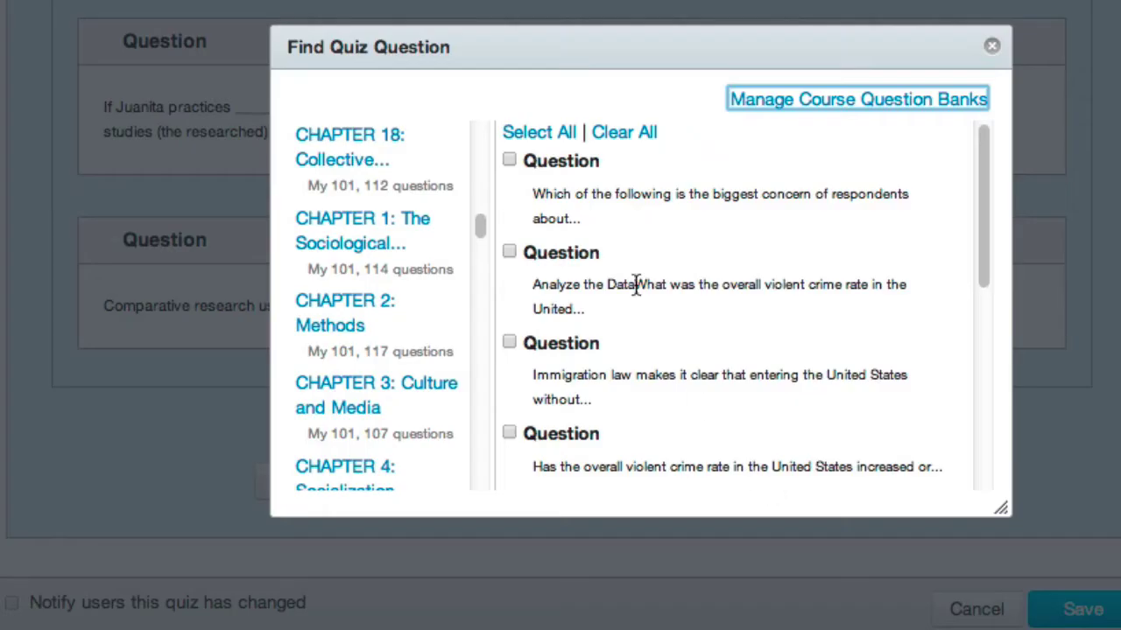
- Check all CHAPTER 3: Culture and Media questions except the Gramsci's concept and Low culture ones
click(340, 386)
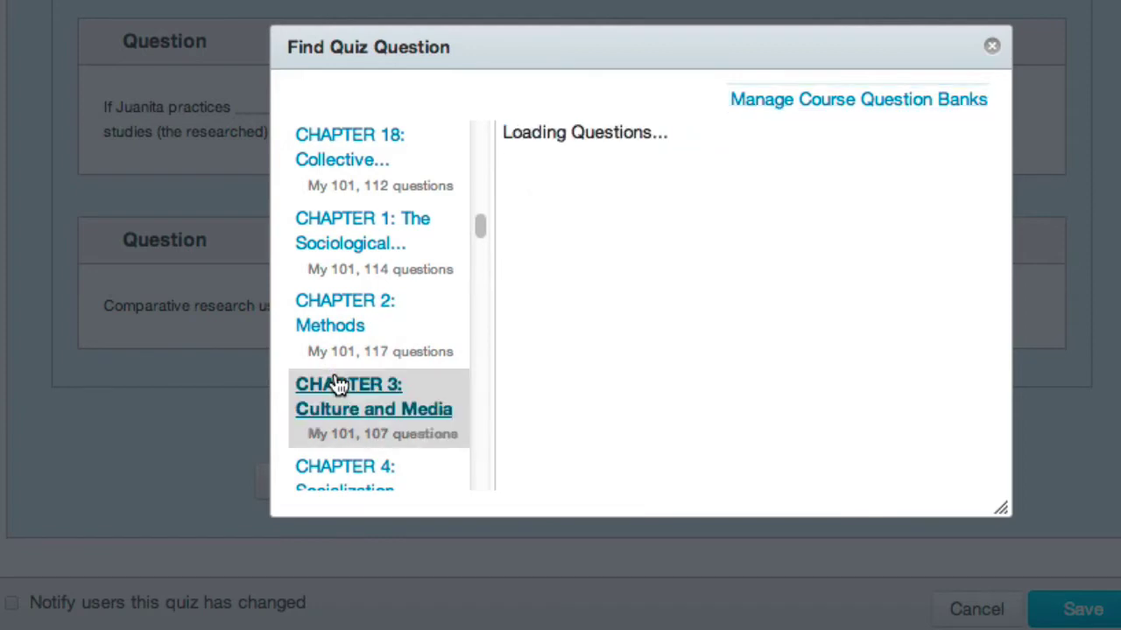
click(538, 133)
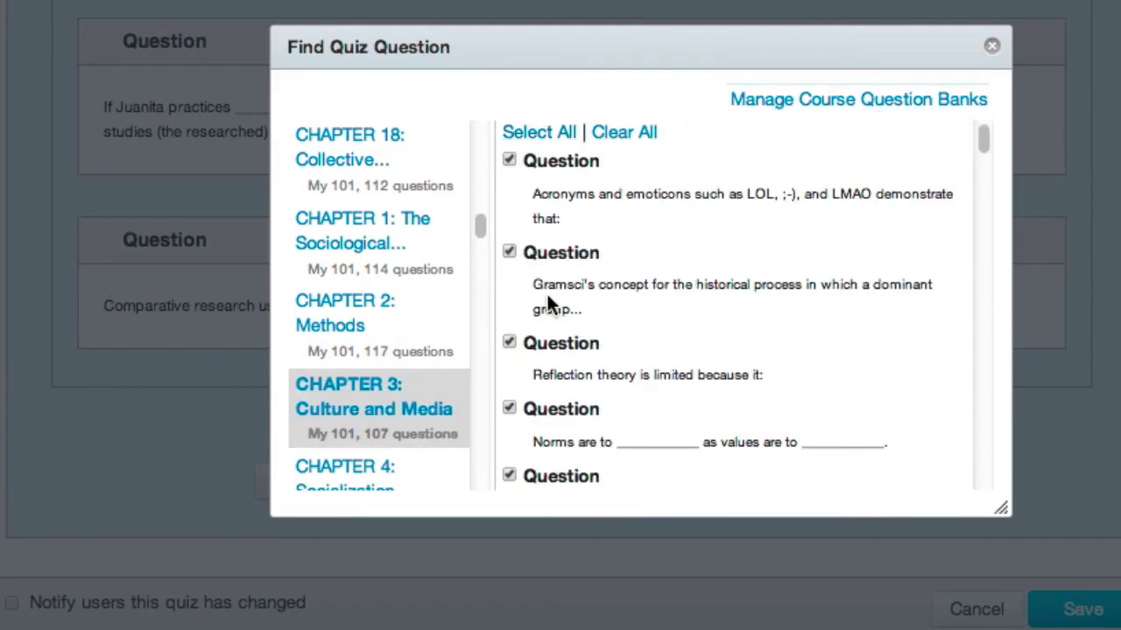
click(510, 253)
drag(985, 144, 983, 230)
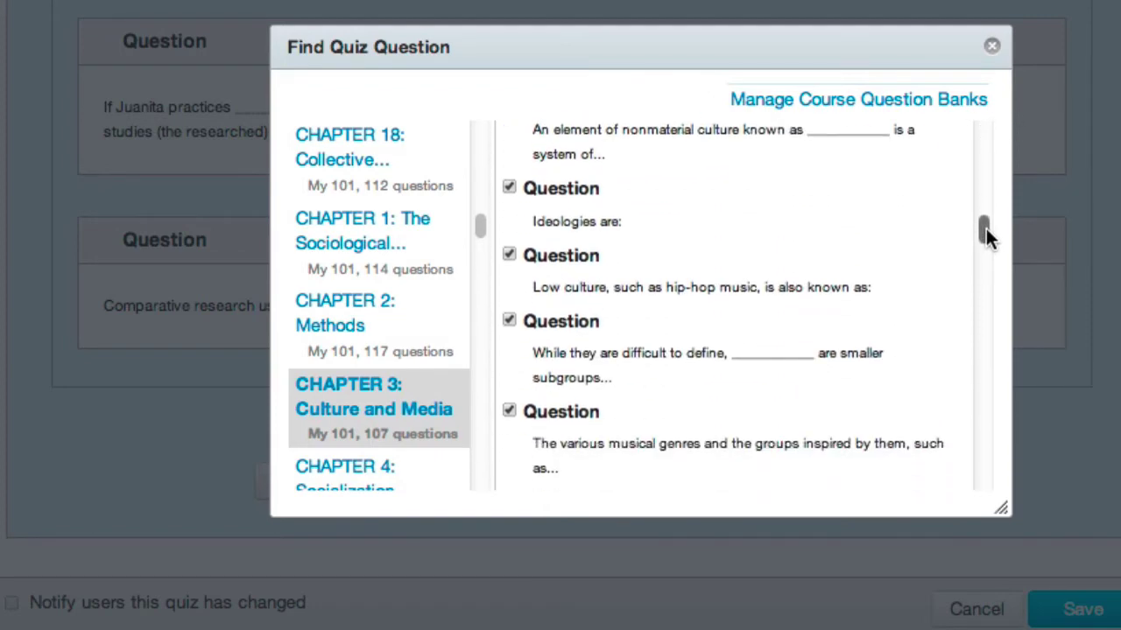
click(509, 256)
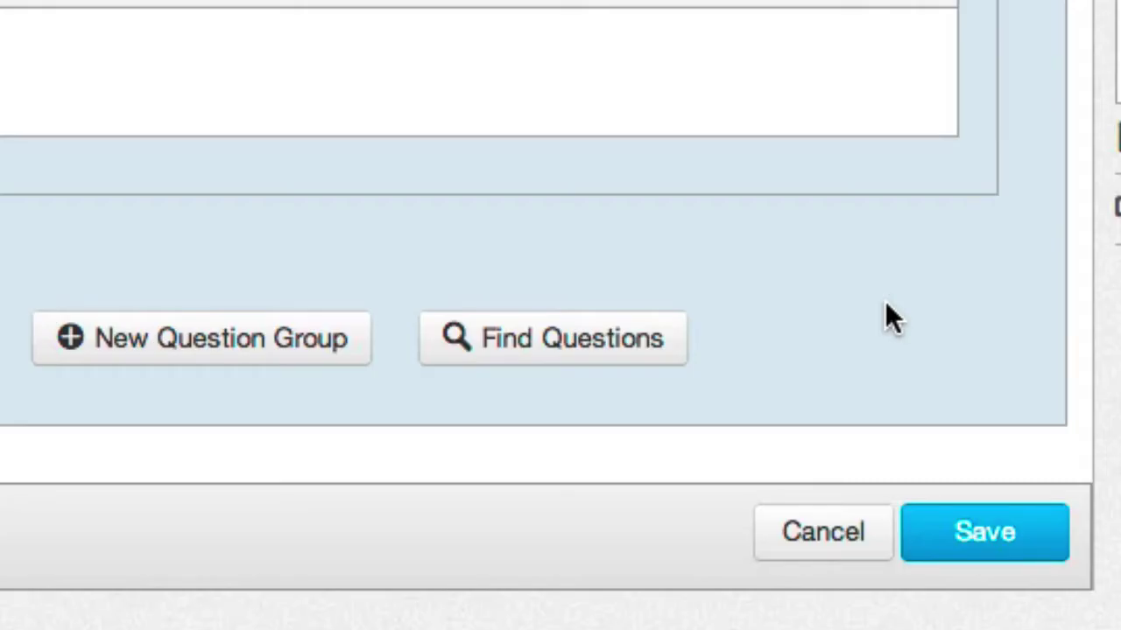
- Save the Chapter 1-3 Quiz, now worth 99 points, and publish it to everyone
click(1022, 536)
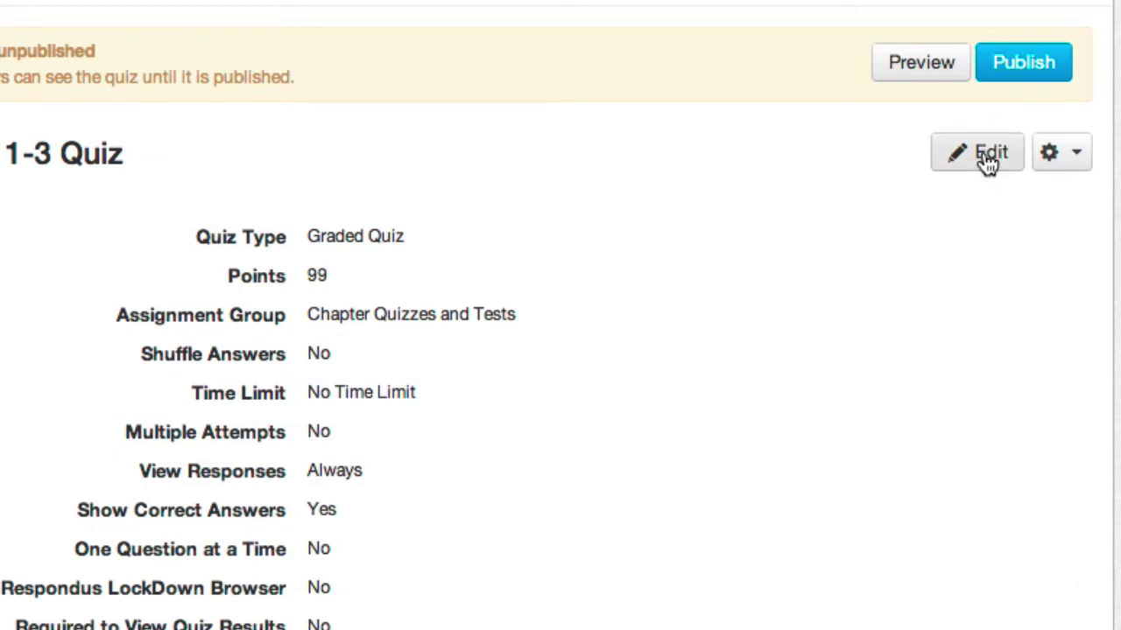
click(1021, 79)
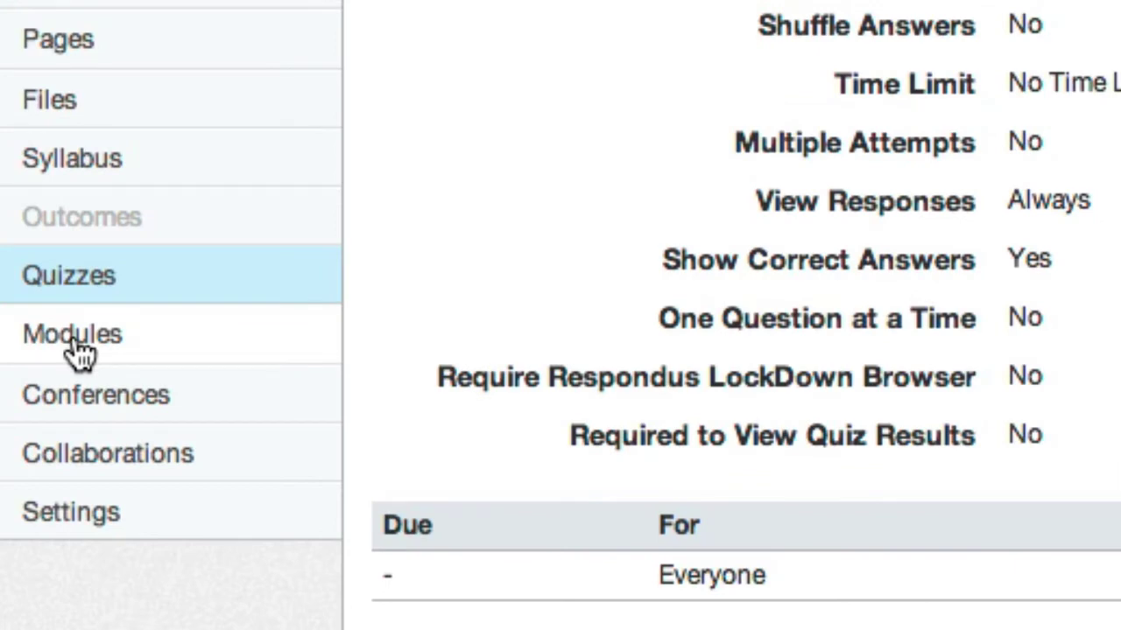
- Open the course Modules page and scroll down to the CHAPTER 3 module
click(77, 350)
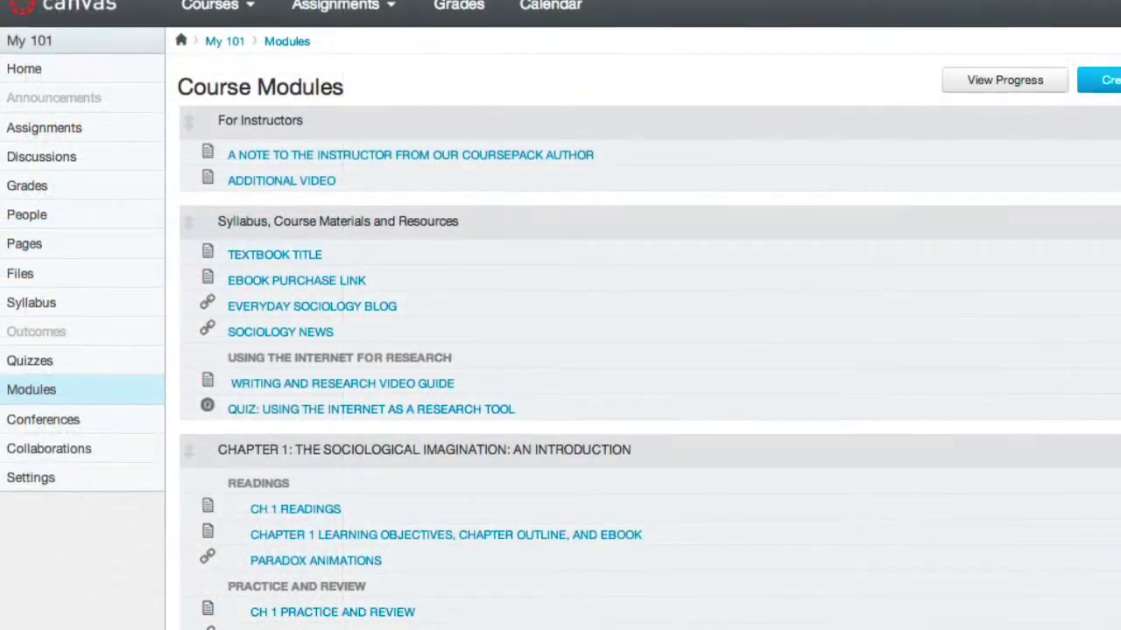
scroll(560, 350, down, 15)
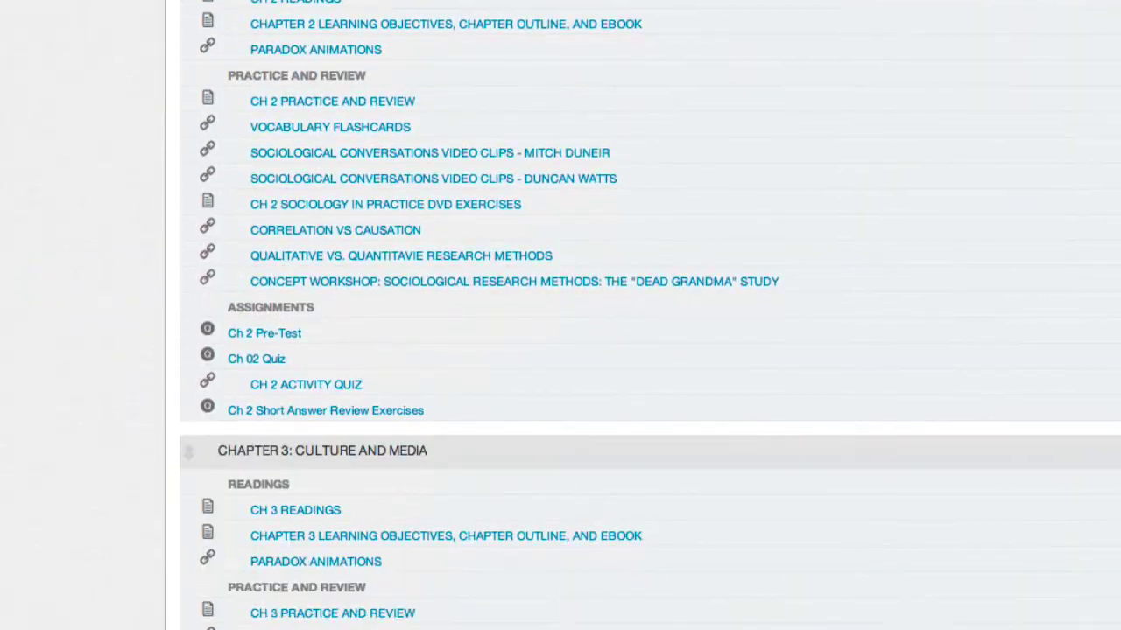
scroll(560, 350, down, 3)
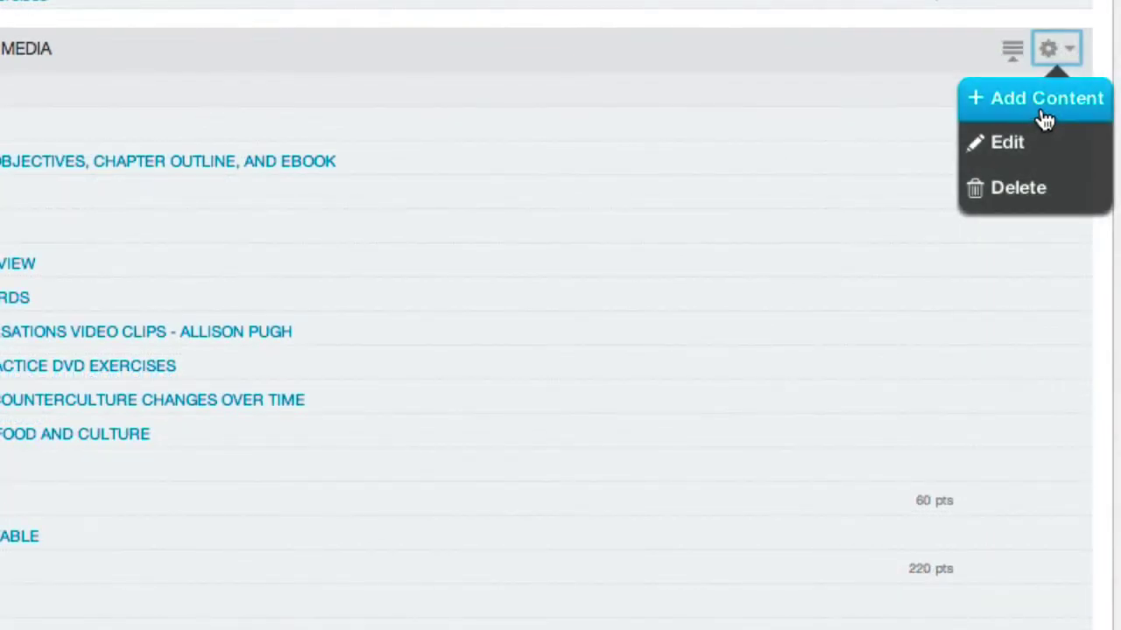
- Add Chapter 1-3 Quiz as a quiz item in the Chapter 3 module, indented two levels
click(1044, 120)
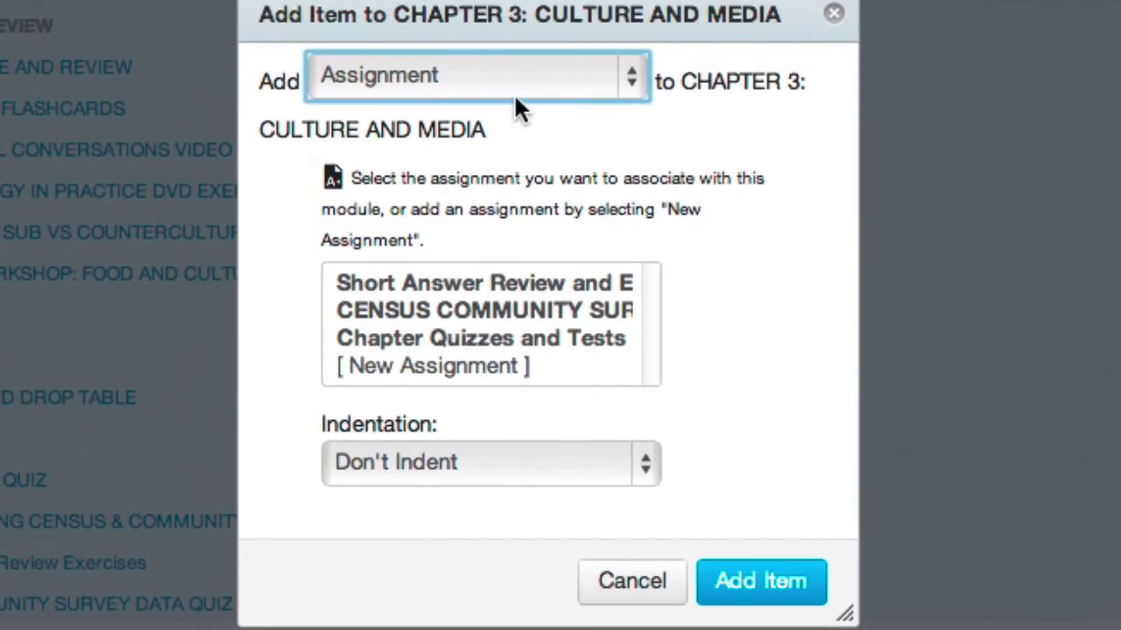
click(517, 97)
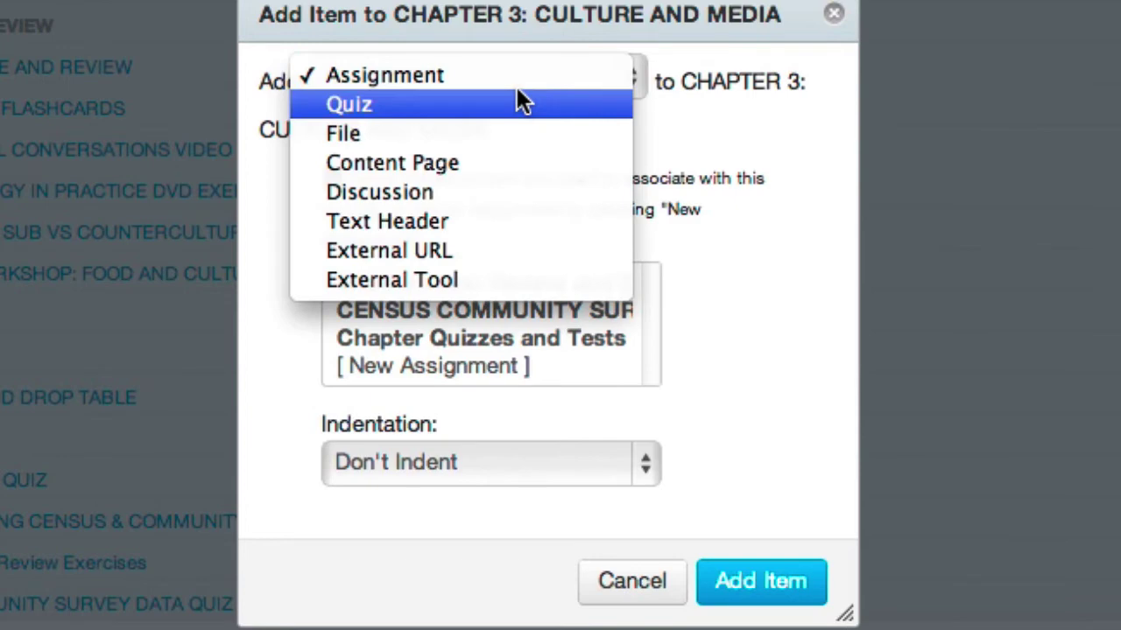
click(513, 103)
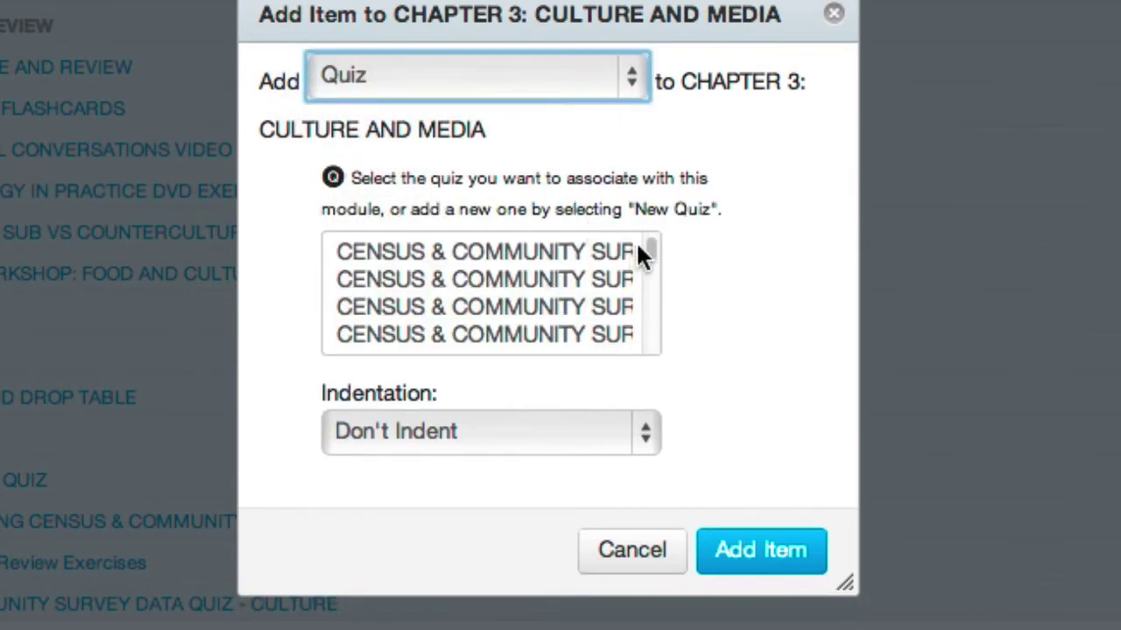
drag(645, 248, 661, 343)
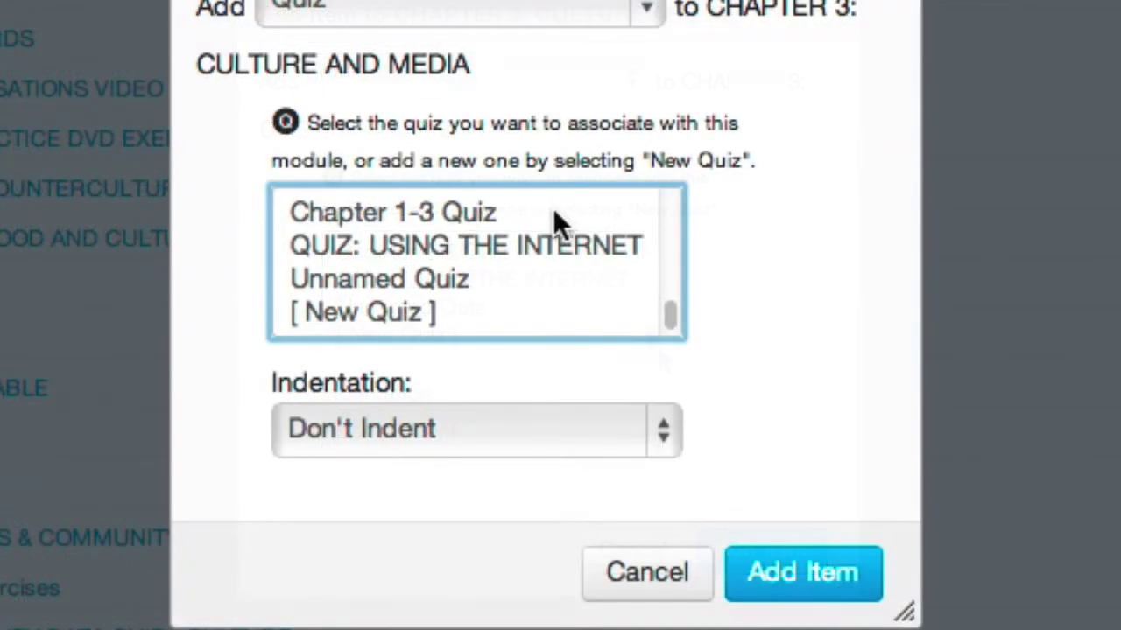
click(552, 210)
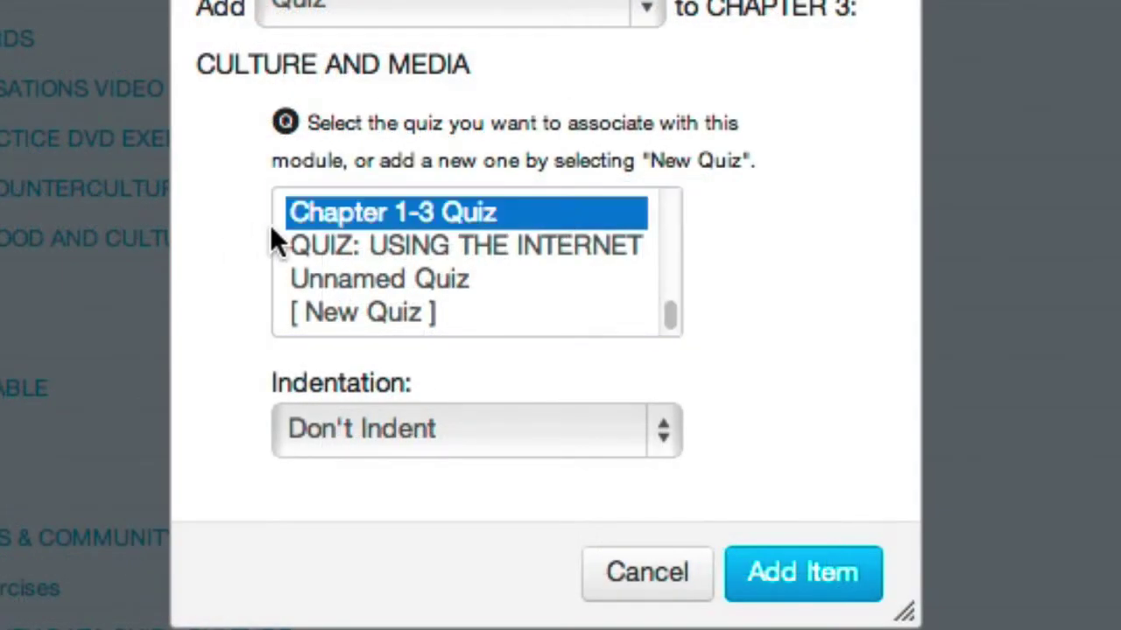
click(449, 411)
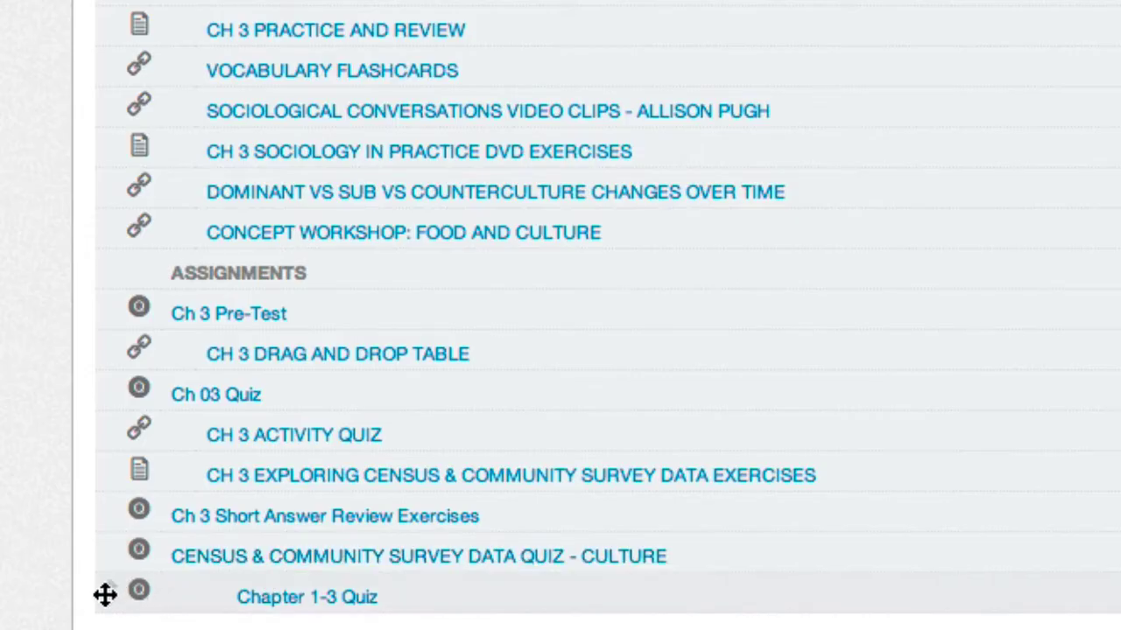
- Reposition the Chapter 1-3 Quiz within the Chapter 3 module and open its details page
drag(105, 596, 140, 596)
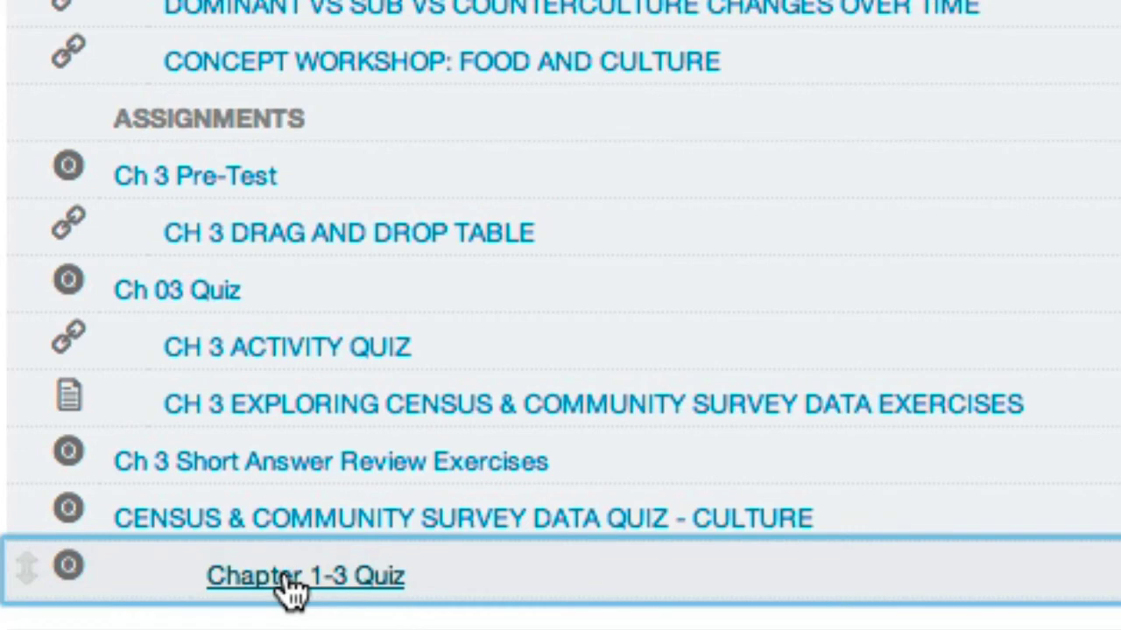
click(291, 591)
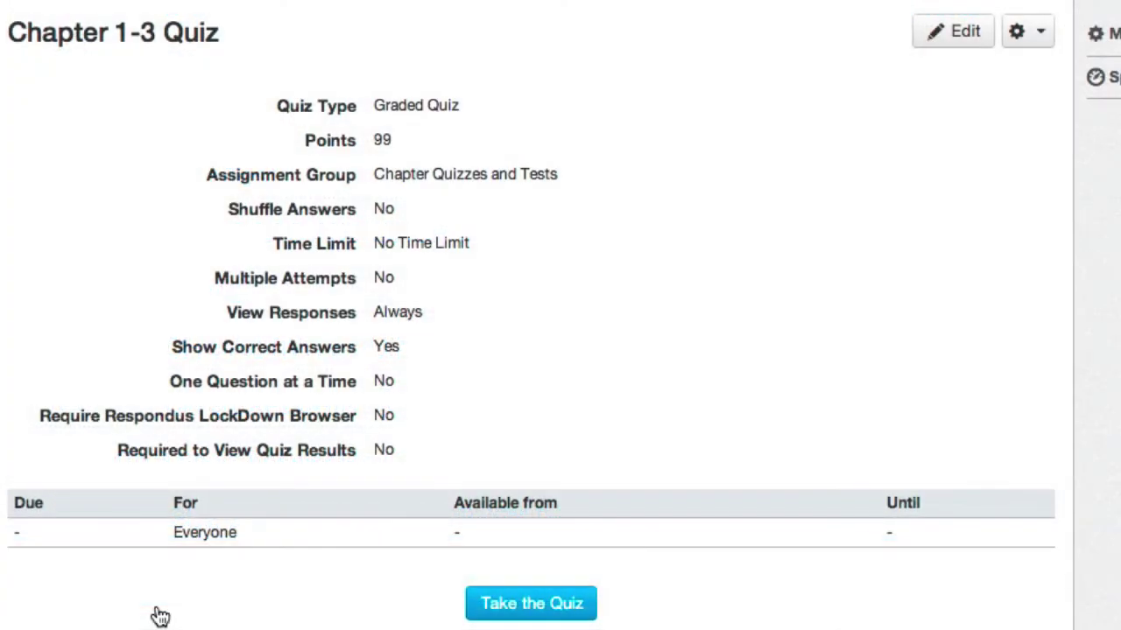
- Take a test attempt of the Chapter 1-3 Quiz and submit it
click(552, 608)
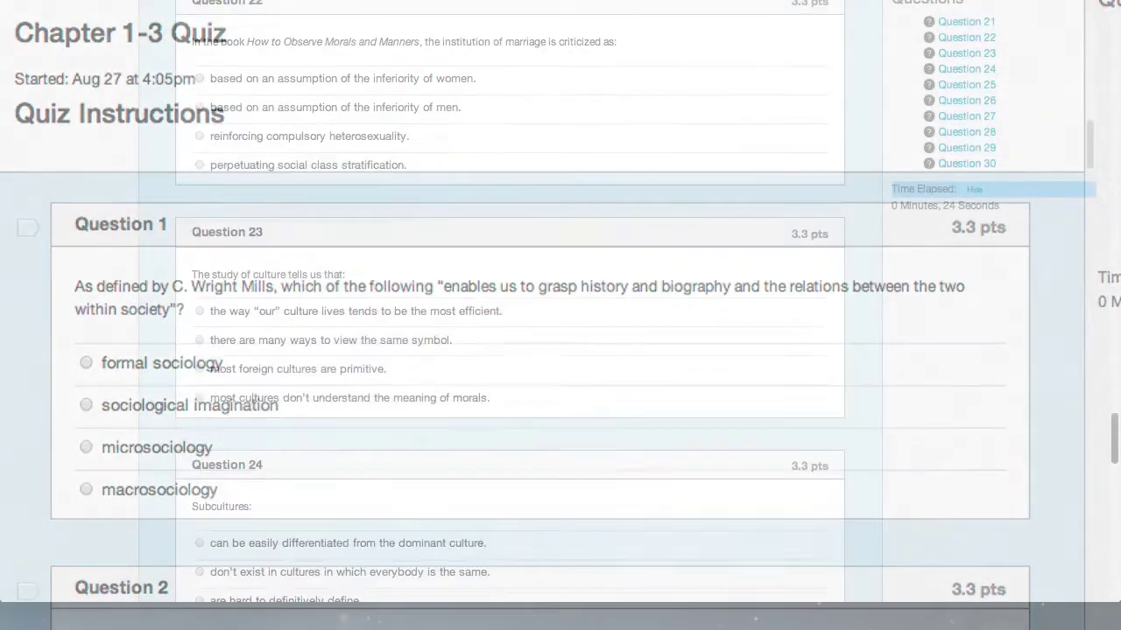
scroll(508, 315, down, 15)
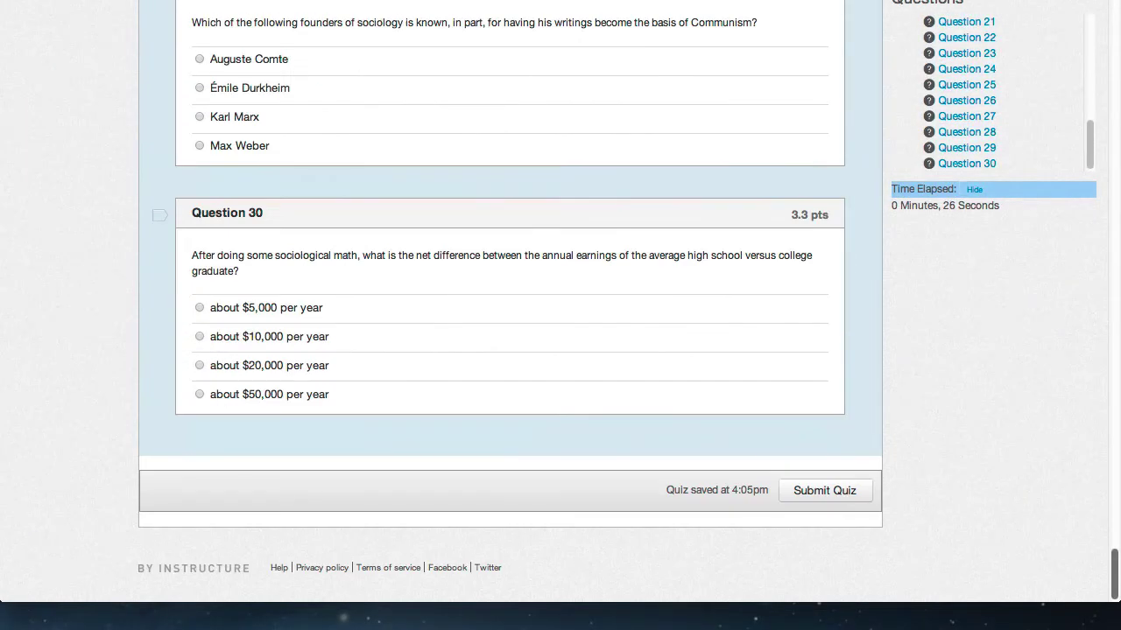
click(804, 492)
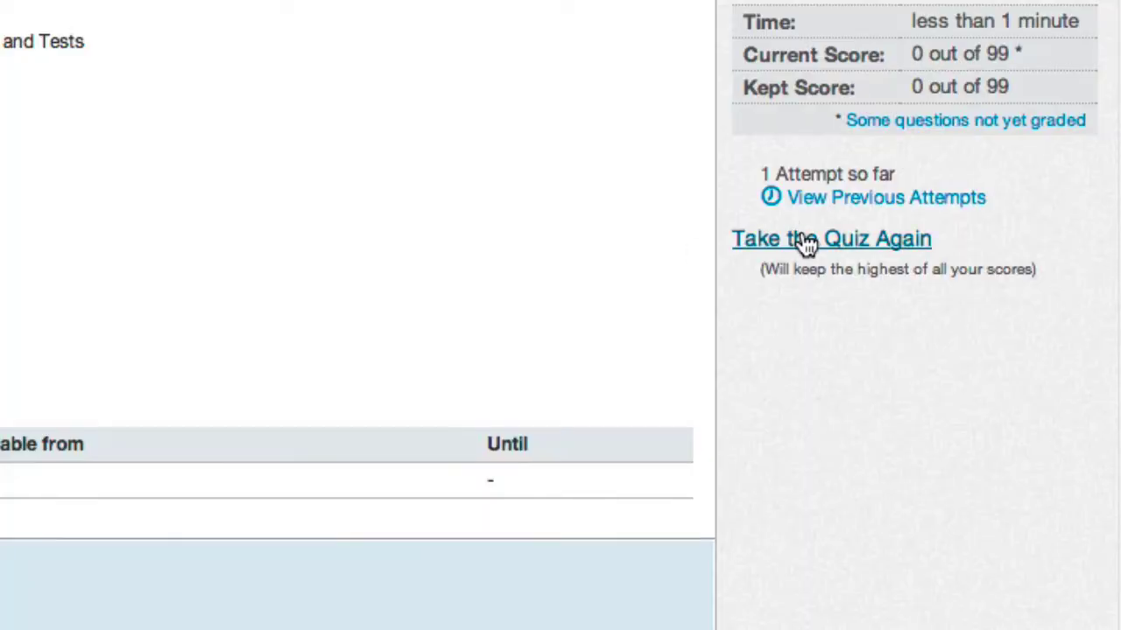
- Retake the quiz, then open the publisher's History coursepacks for America: A Narrative History, Ninth Edition
click(806, 239)
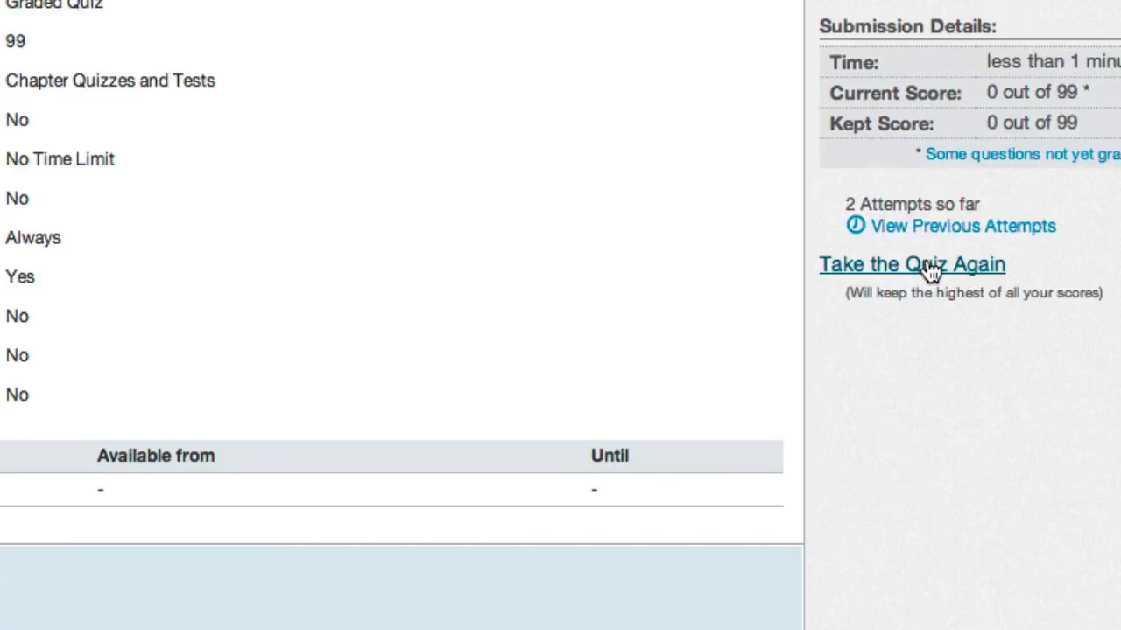
click(931, 271)
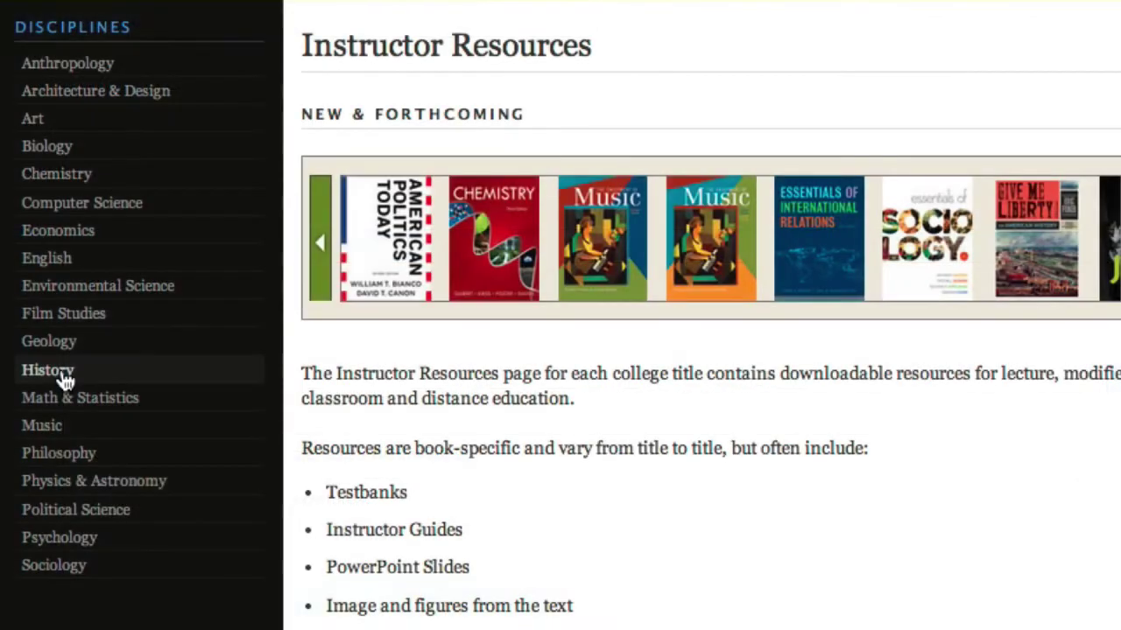
click(63, 377)
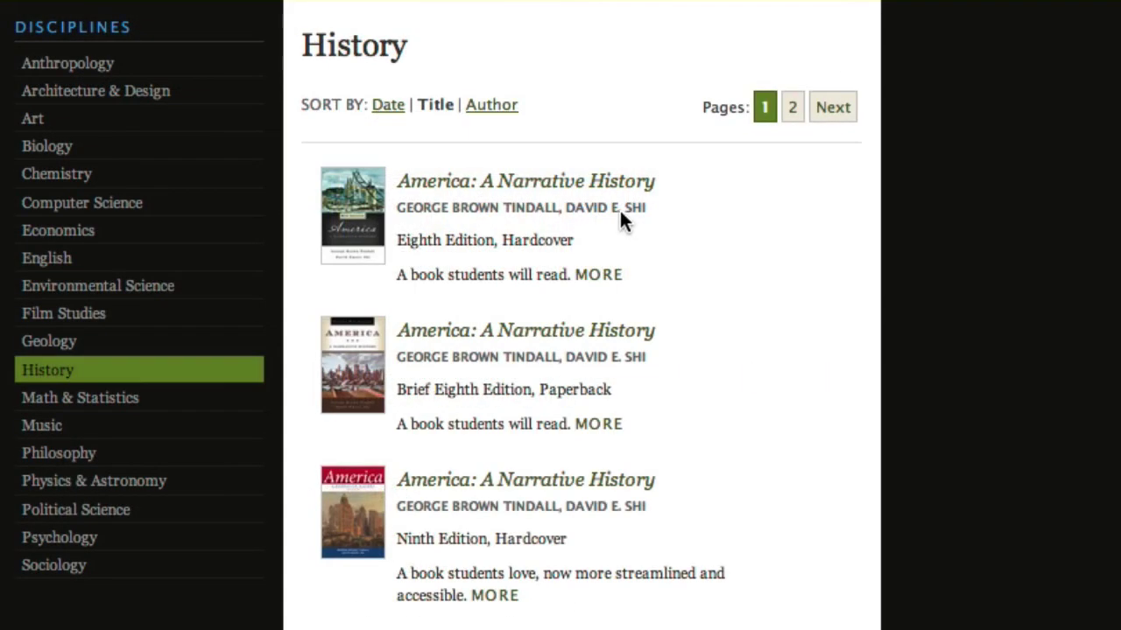
click(503, 478)
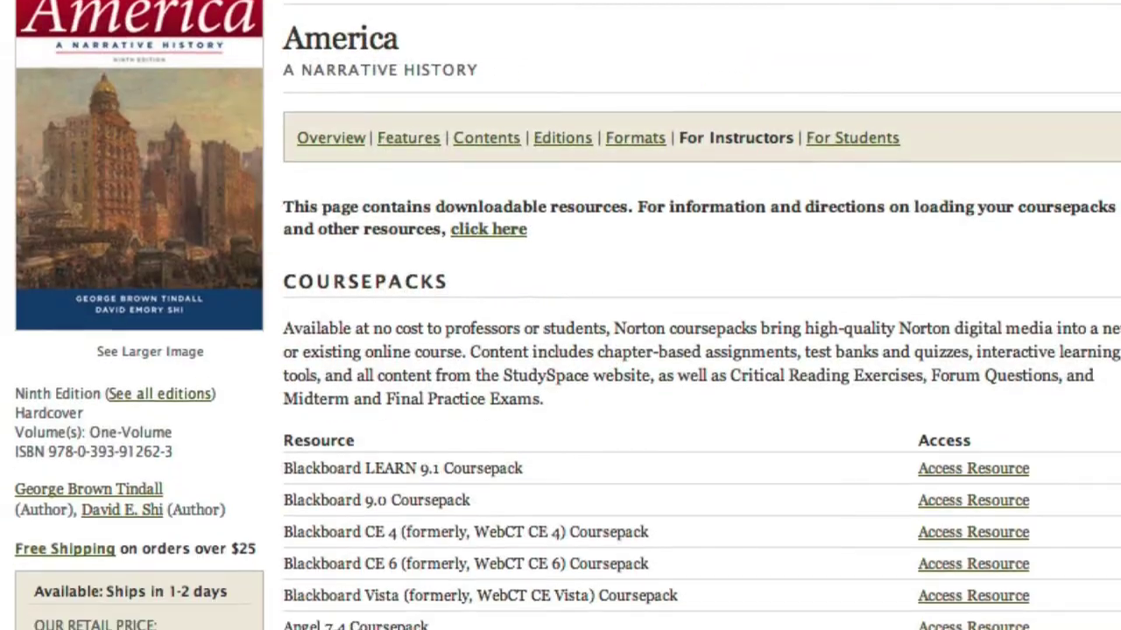